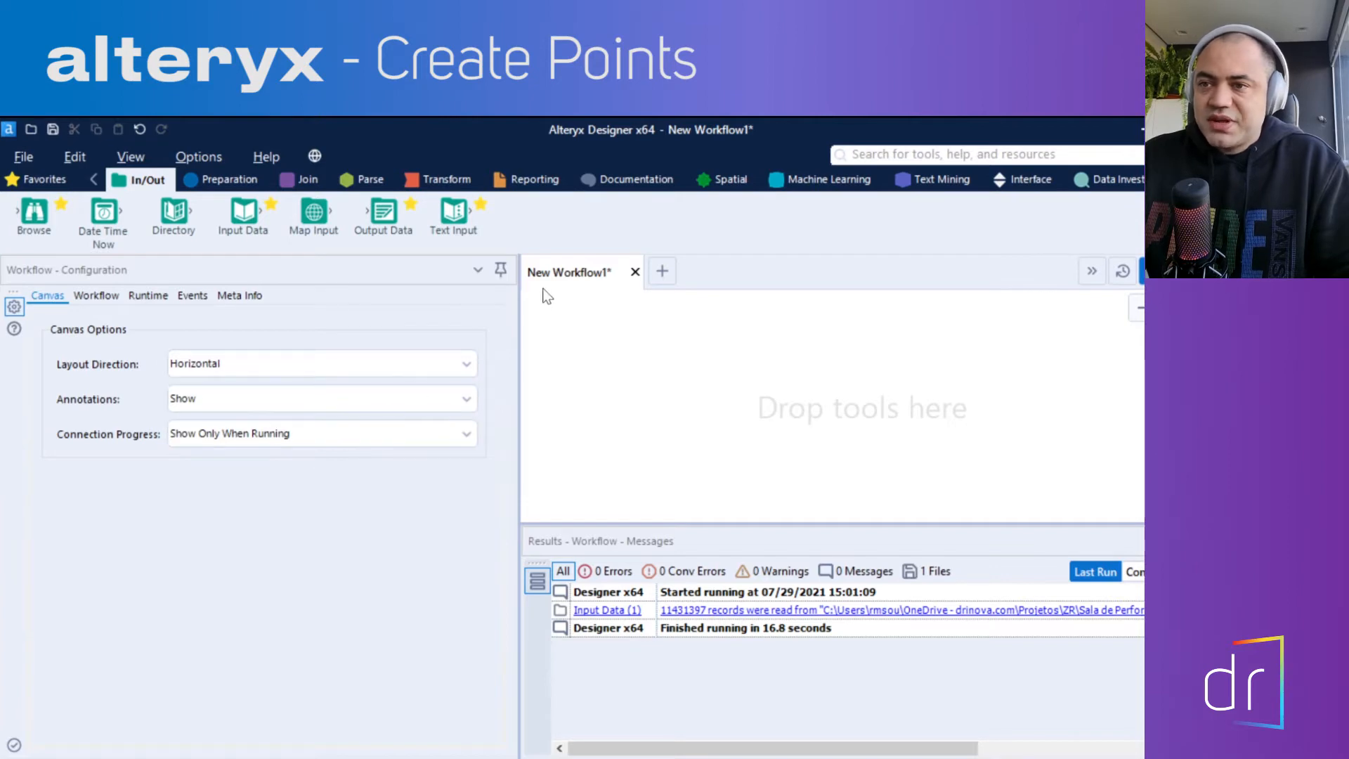
- Open the example workflow for the Create Points tool from the Spatial tool category
{"action": "left_click", "coordinate": [743, 186]}
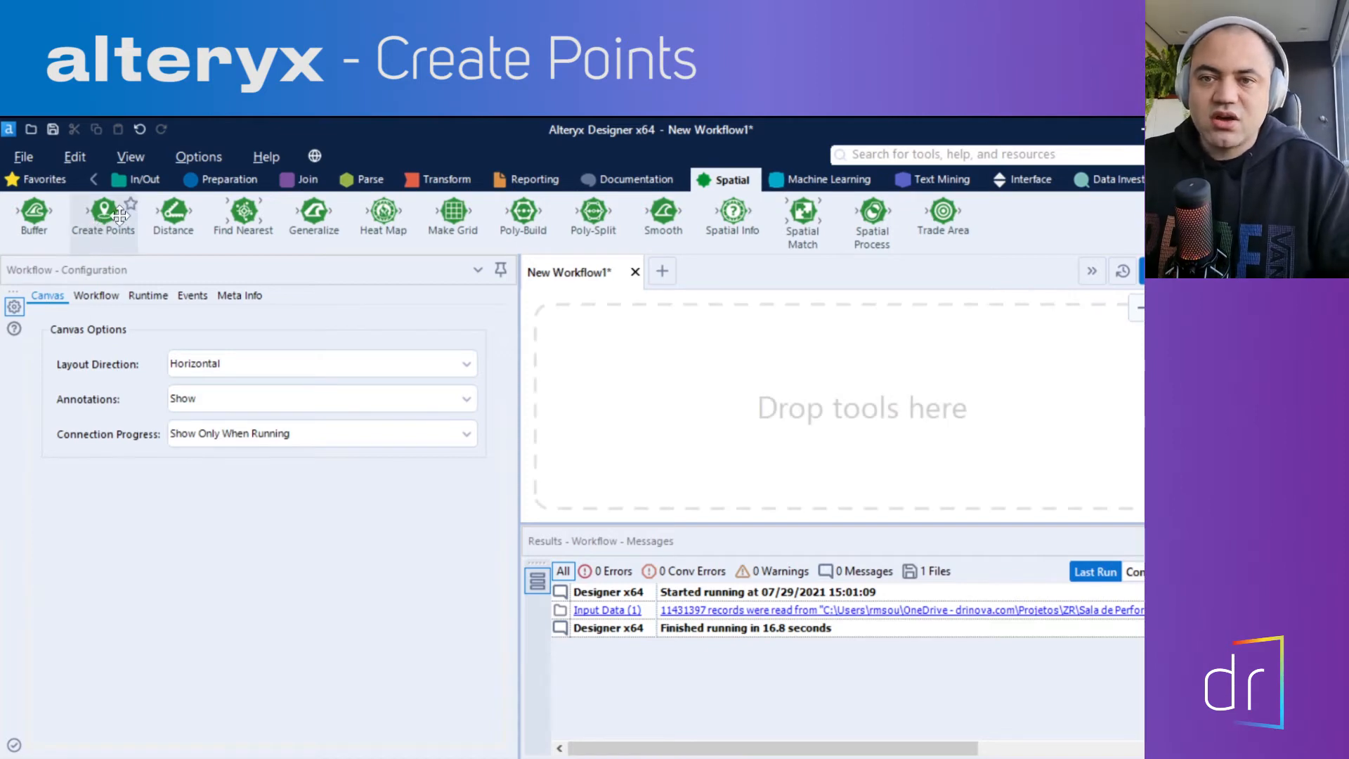
{"action": "left_click_drag", "start_coordinate": [106, 223], "coordinate": [104, 220]}
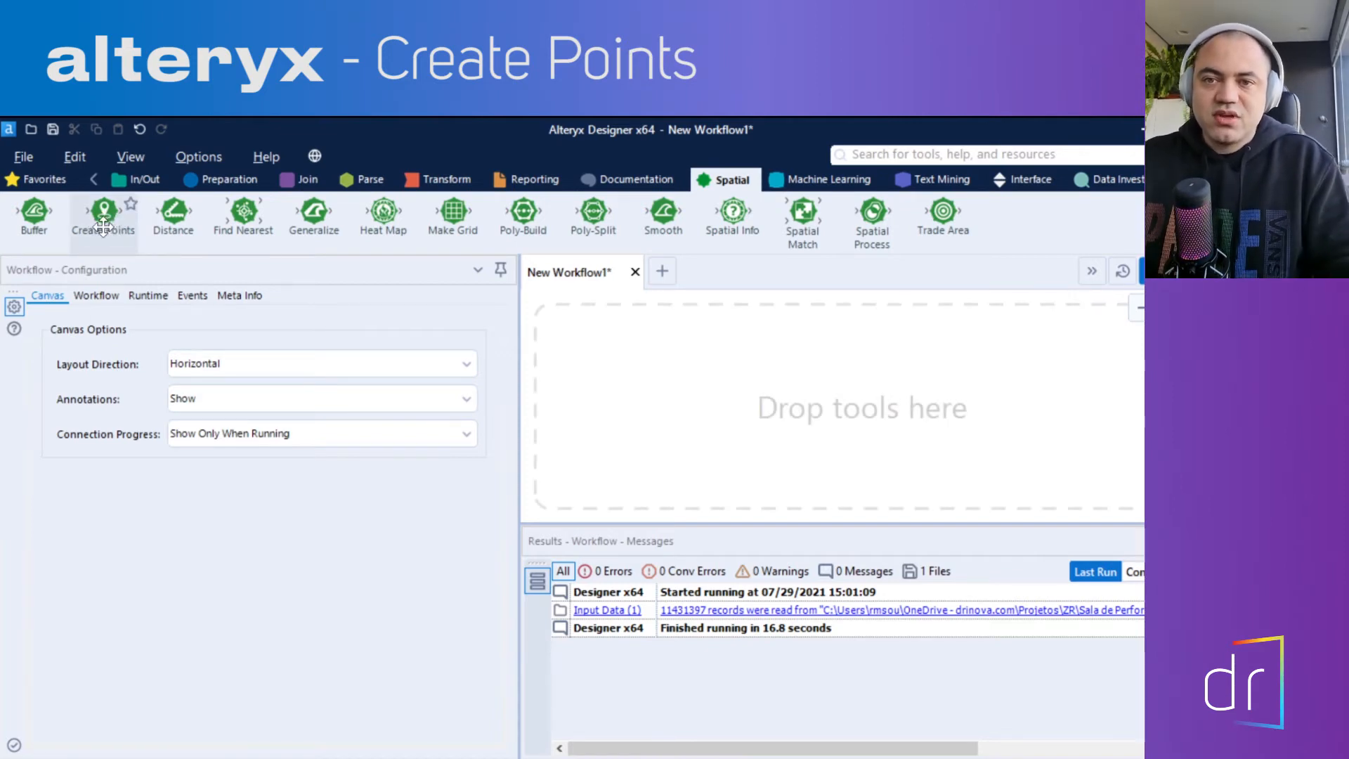
{"action": "mouse_move", "coordinate": [103, 225]}
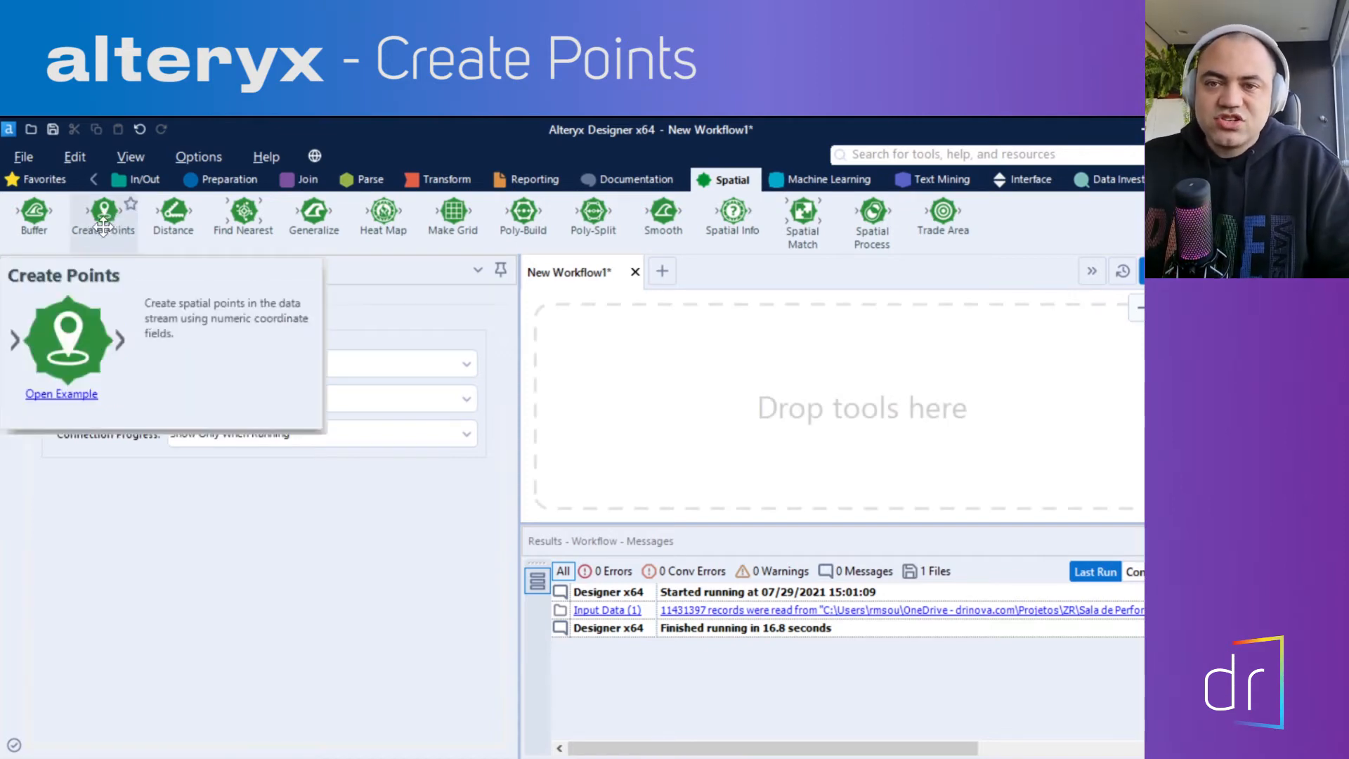
{"action": "left_click", "coordinate": [68, 402]}
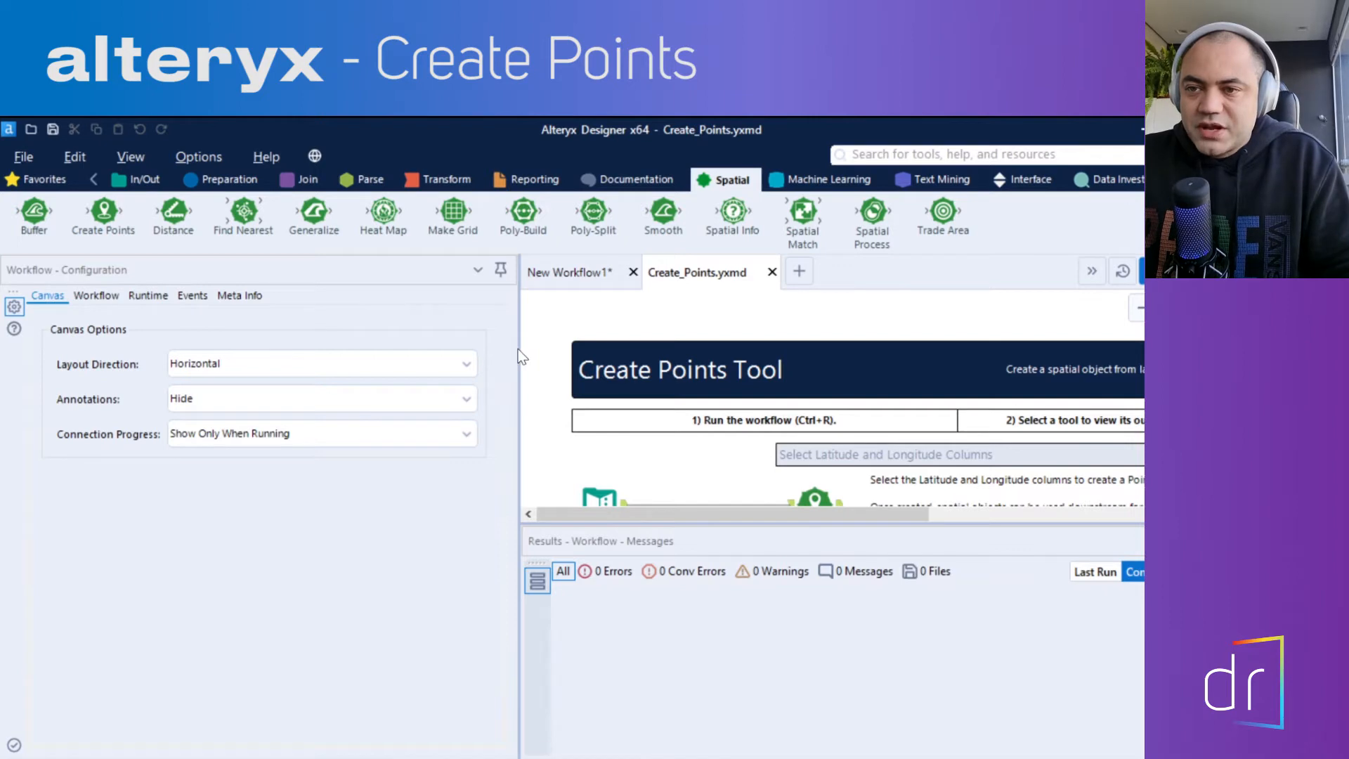
- Widen the canvas and read through the Create Points example's instructions and tool layout
{"action": "left_click_drag", "start_coordinate": [517, 351], "coordinate": [378, 365]}
{"action": "scroll", "coordinate": [681, 416], "scroll_direction": "down", "scroll_amount": 2}
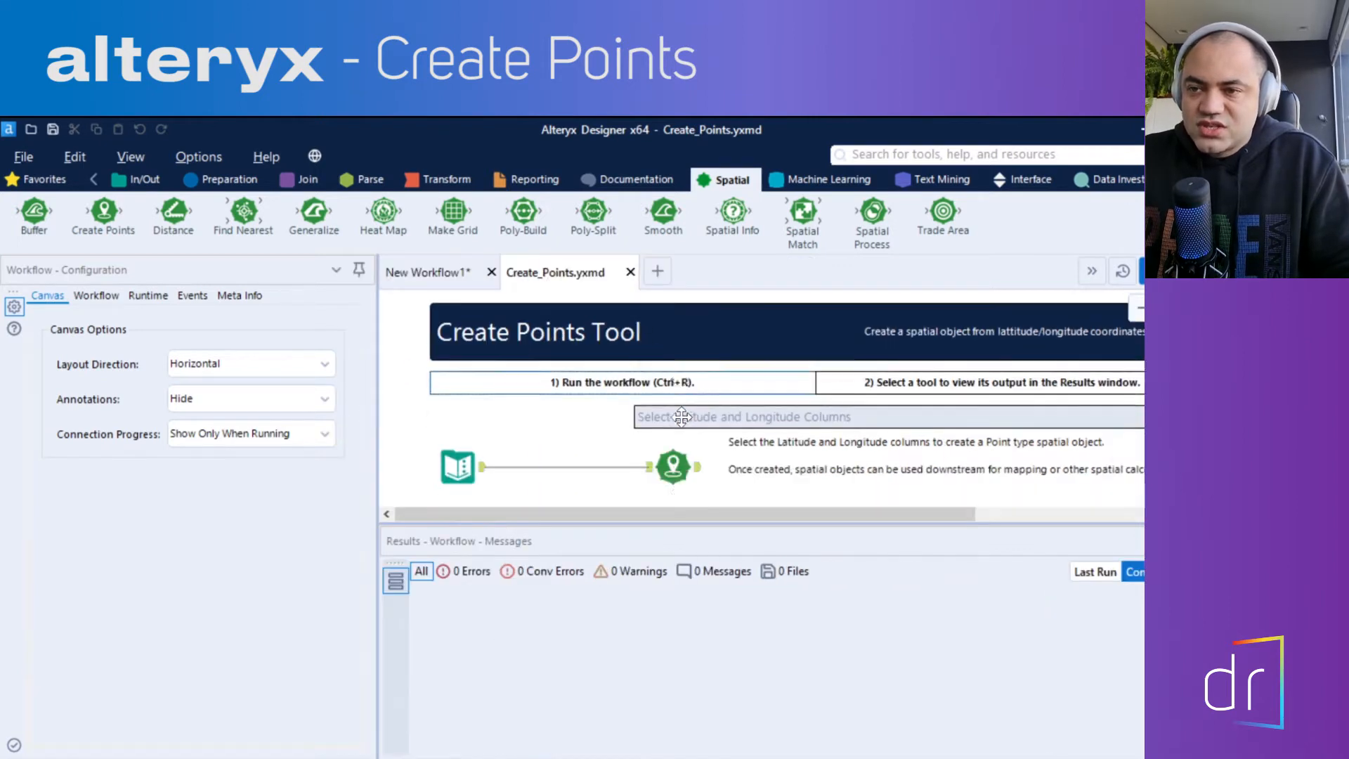
{"action": "scroll", "coordinate": [682, 417], "scroll_direction": "down", "scroll_amount": 2}
{"action": "scroll", "coordinate": [697, 441], "scroll_direction": "up", "scroll_amount": 2}
{"action": "scroll", "coordinate": [697, 442], "scroll_direction": "down", "scroll_amount": 2}
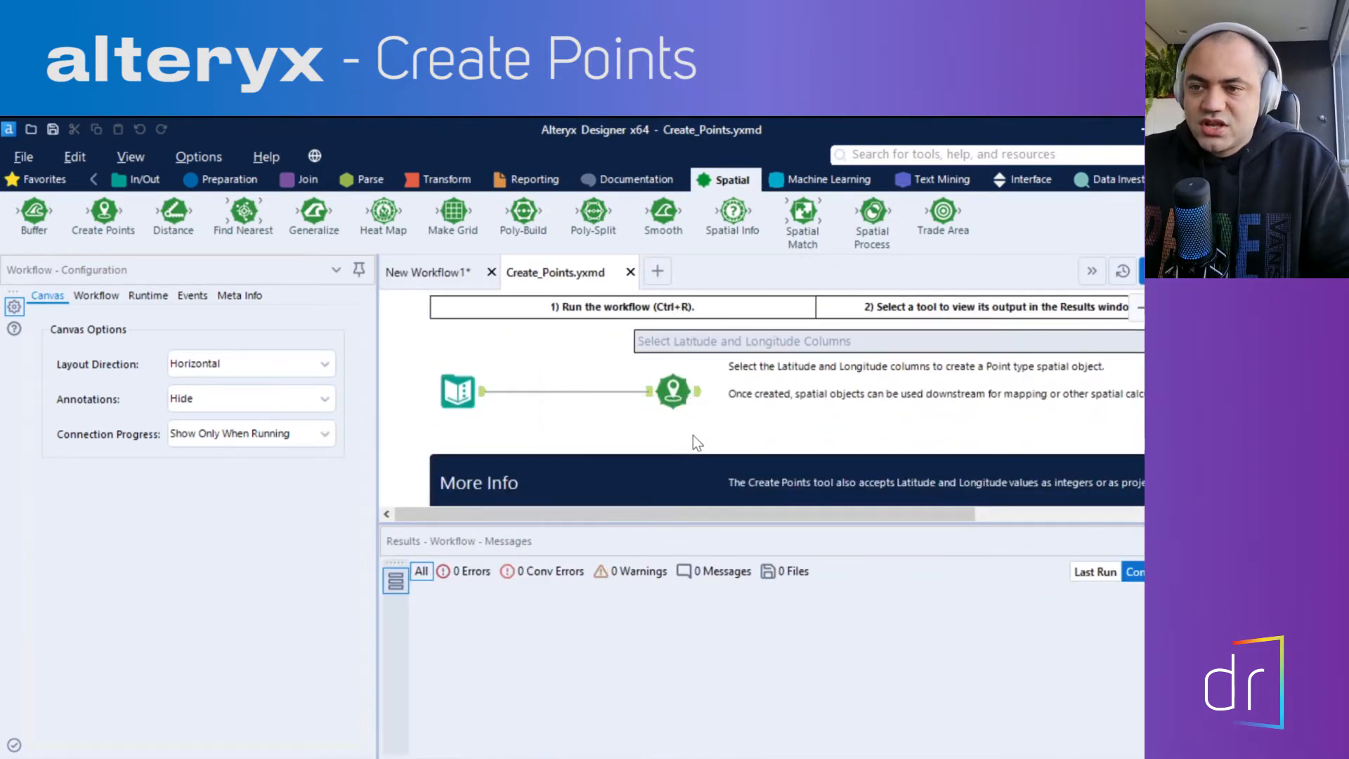
{"action": "scroll", "coordinate": [693, 439], "scroll_direction": "down", "scroll_amount": 3}
{"action": "scroll", "coordinate": [703, 433], "scroll_direction": "up", "scroll_amount": 6}
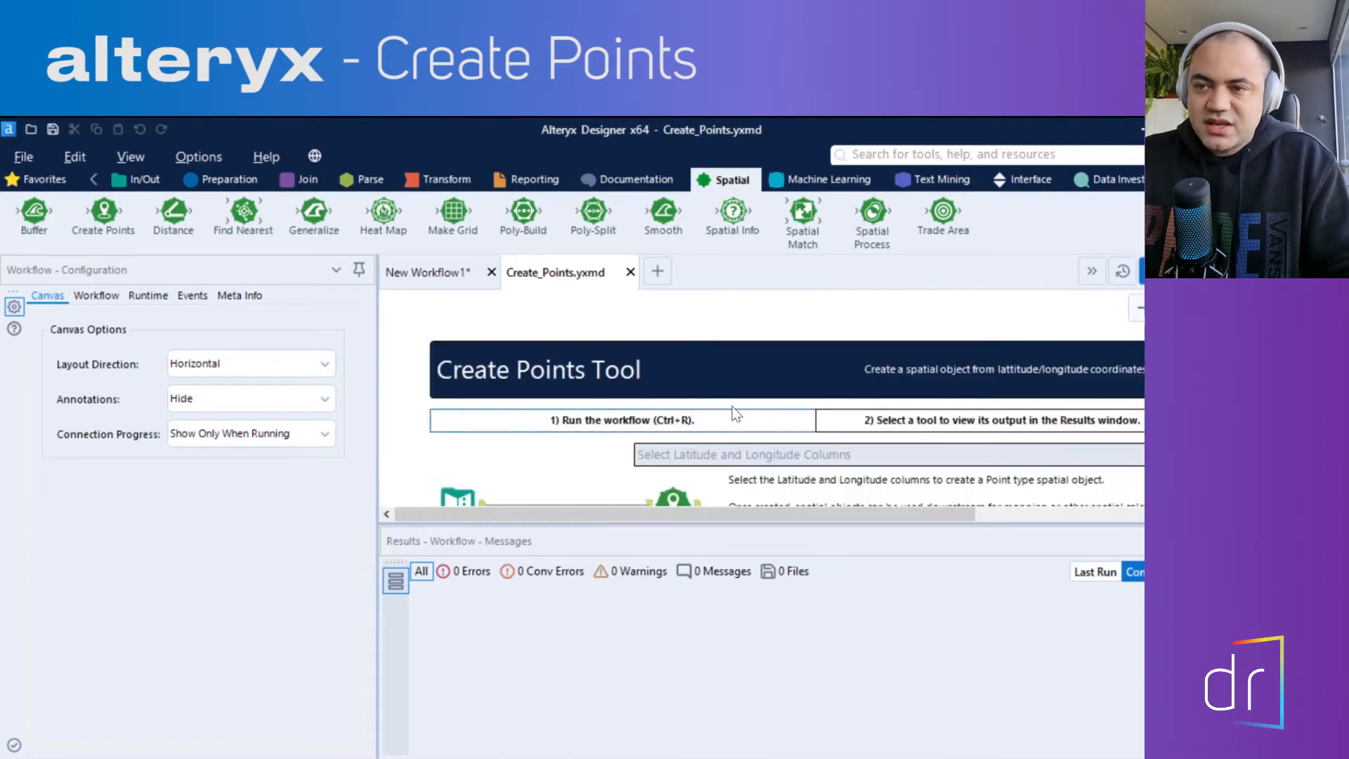
{"action": "scroll", "coordinate": [735, 415], "scroll_direction": "down", "scroll_amount": 3}
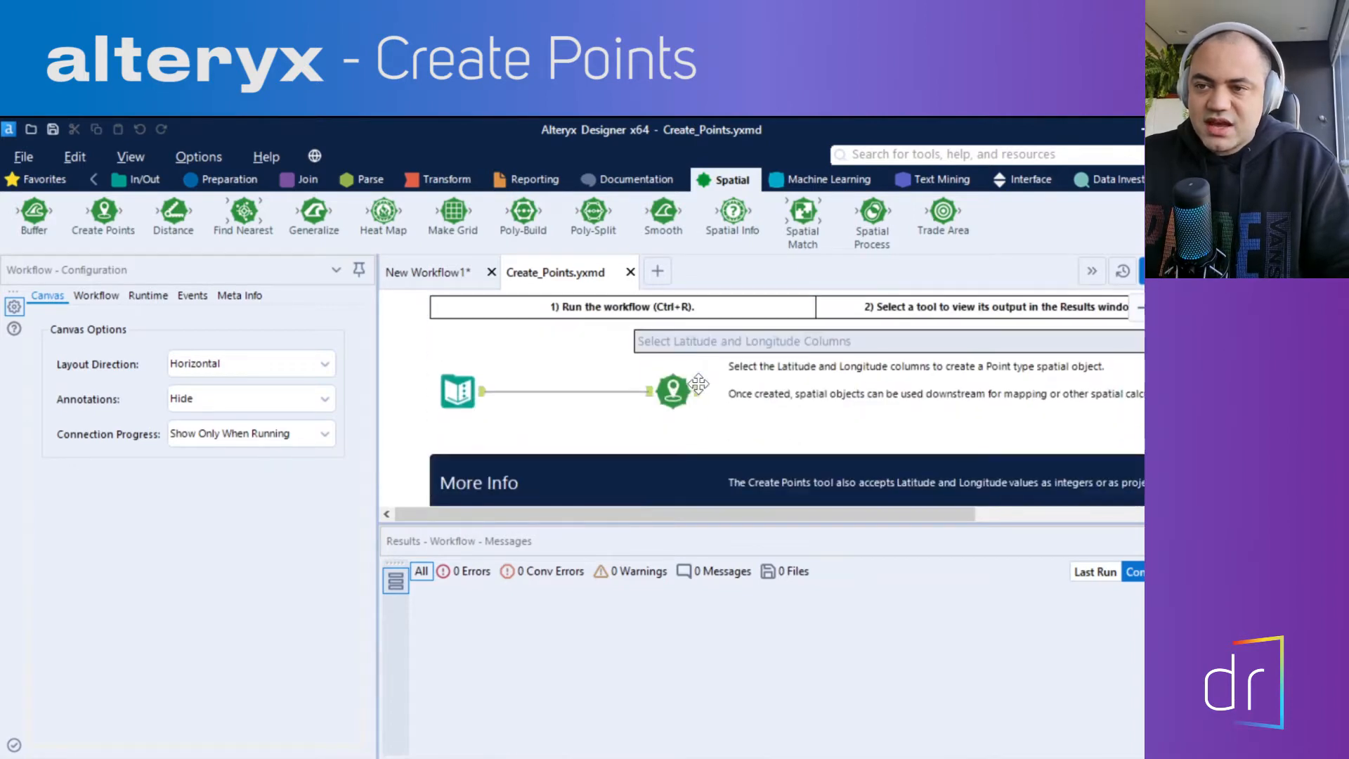
- Examine the Lat and Lon columns in the Text Input data, and open the Create Points tool's configuration
{"action": "left_click", "coordinate": [666, 401]}
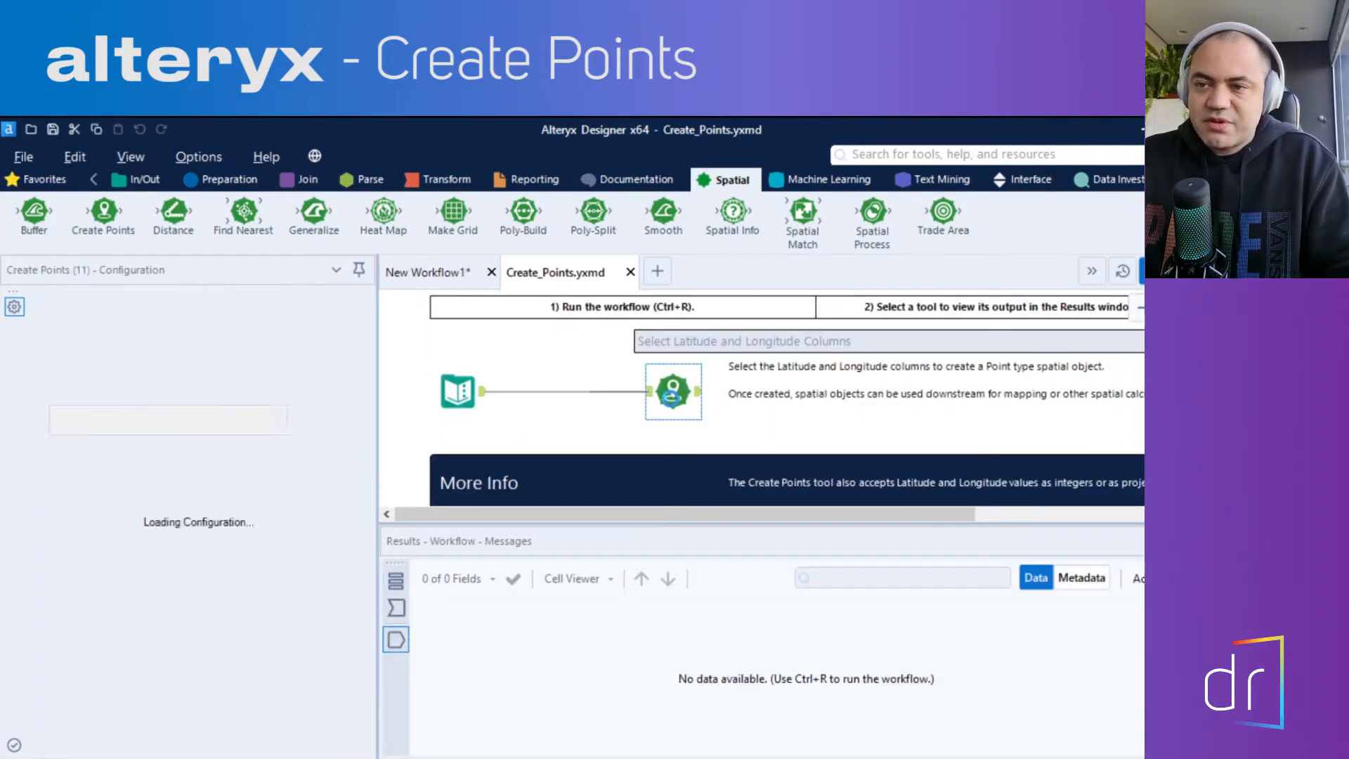
{"action": "left_click", "coordinate": [464, 399]}
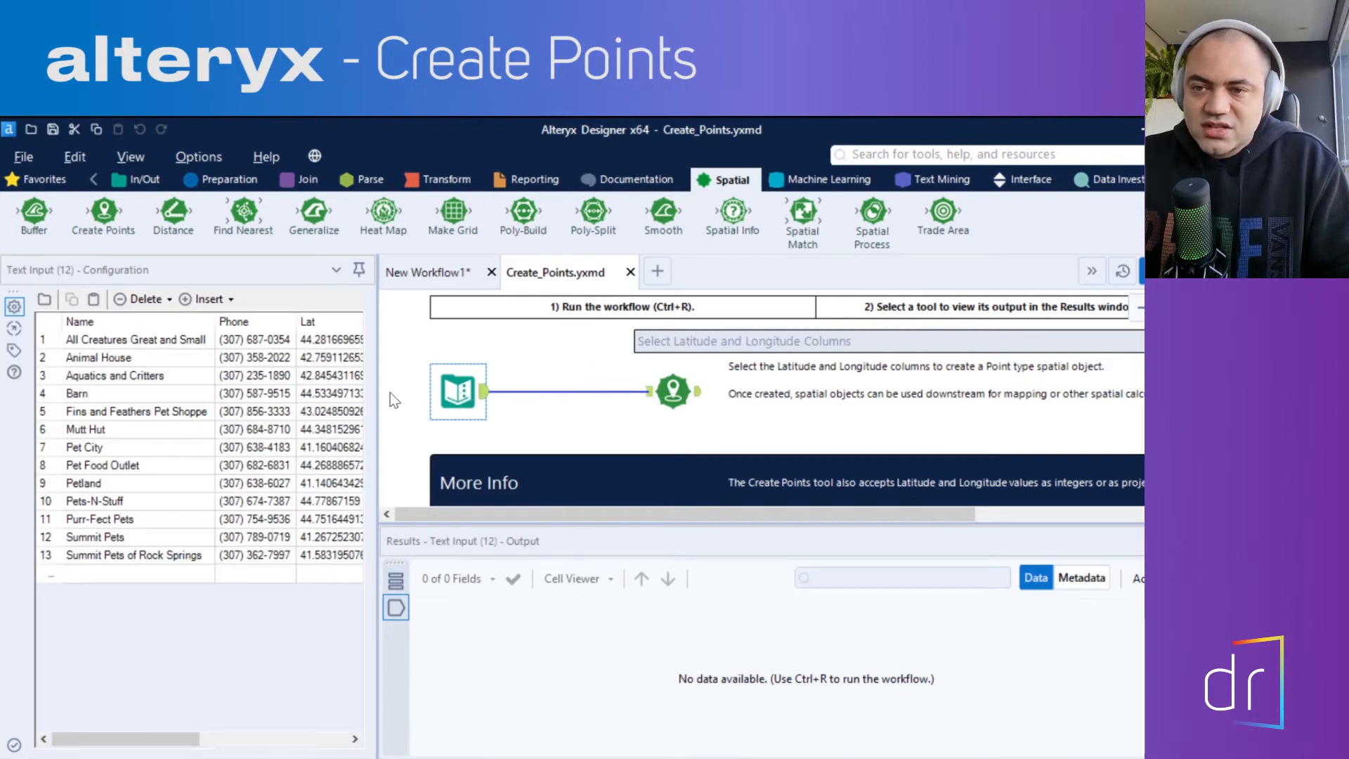
{"action": "left_click_drag", "start_coordinate": [377, 397], "coordinate": [588, 397]}
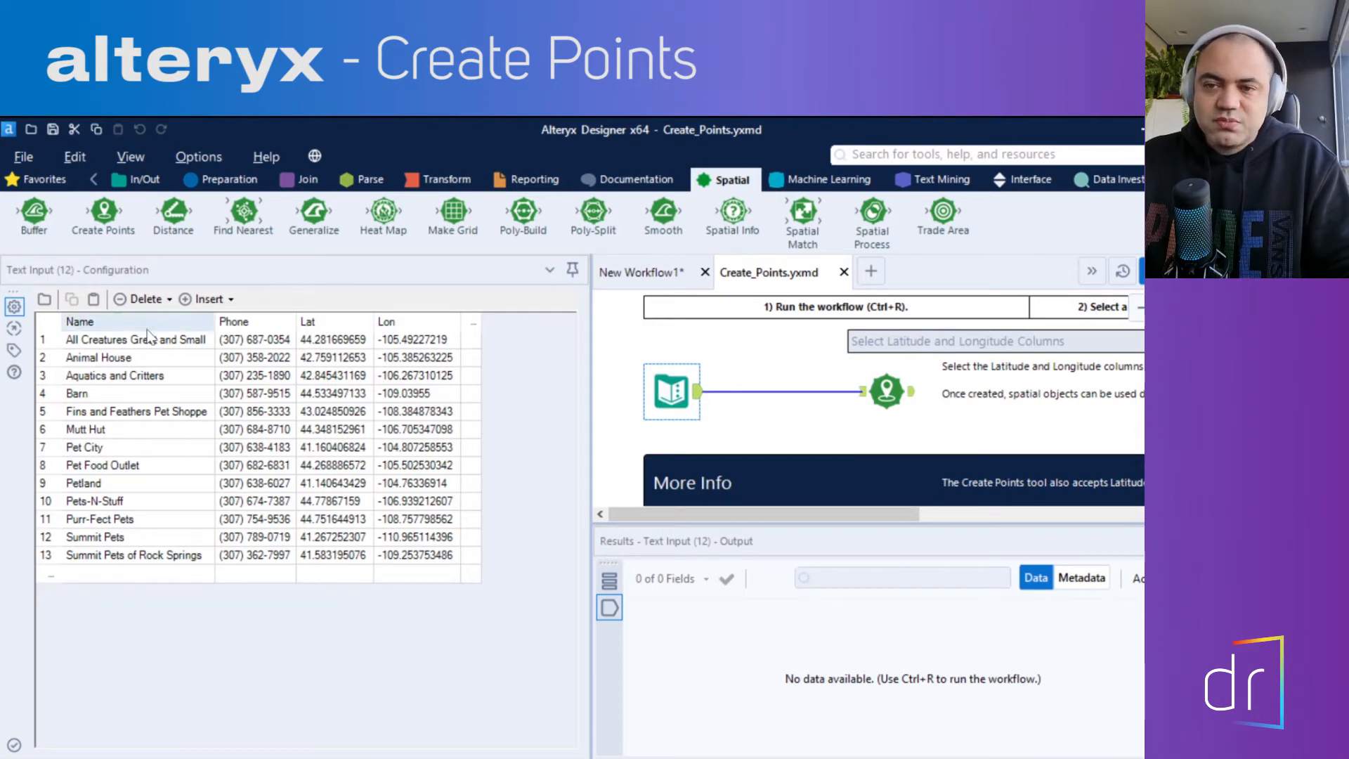
{"action": "left_click", "coordinate": [326, 326]}
{"action": "left_click", "coordinate": [390, 324]}
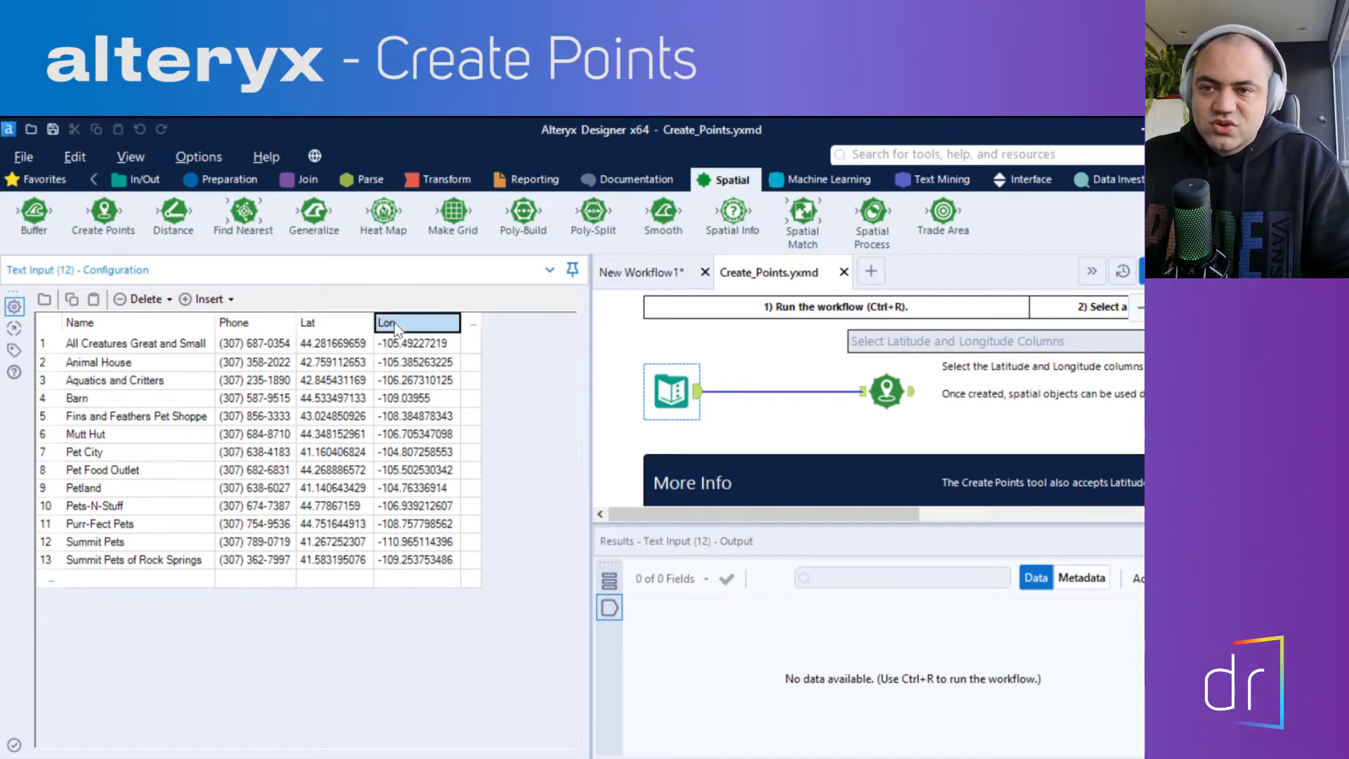
{"action": "left_click", "coordinate": [336, 323]}
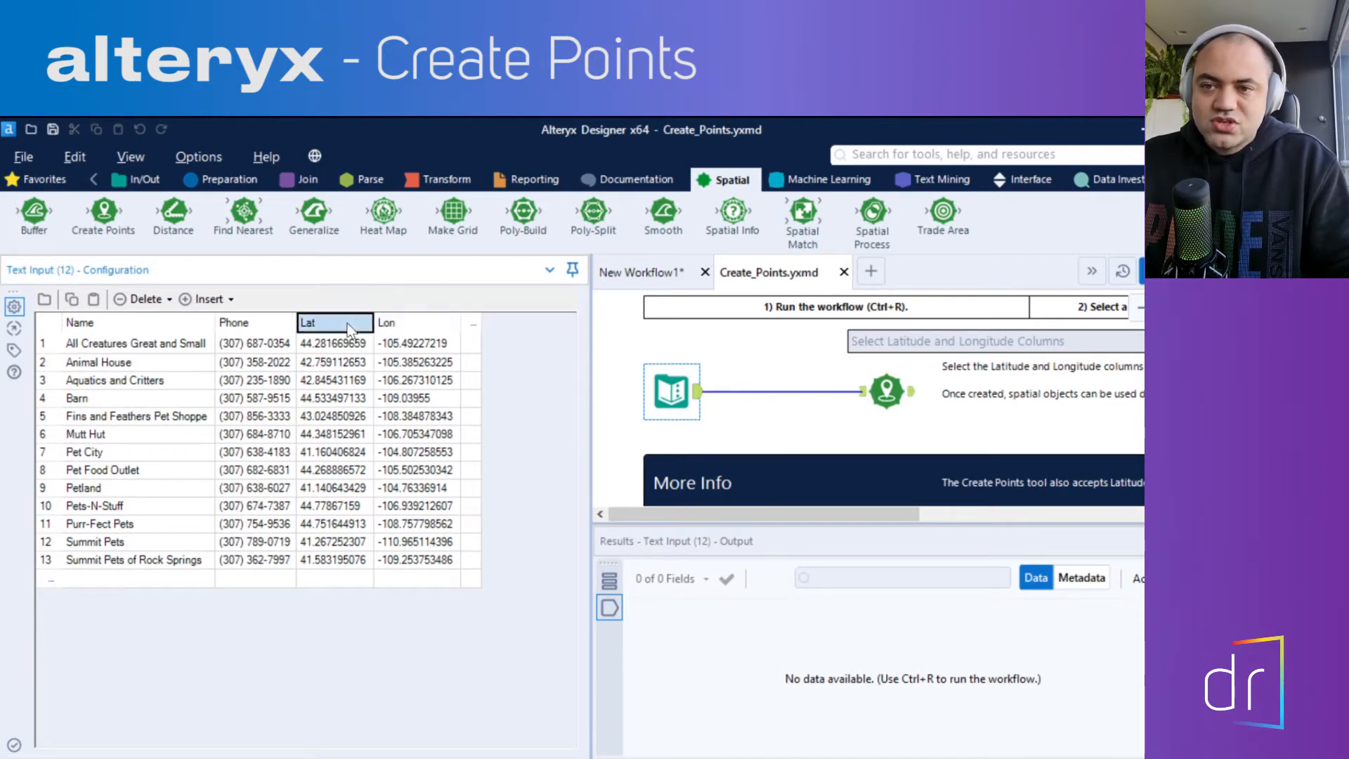
{"action": "left_click", "coordinate": [395, 323]}
{"action": "left_click", "coordinate": [337, 325]}
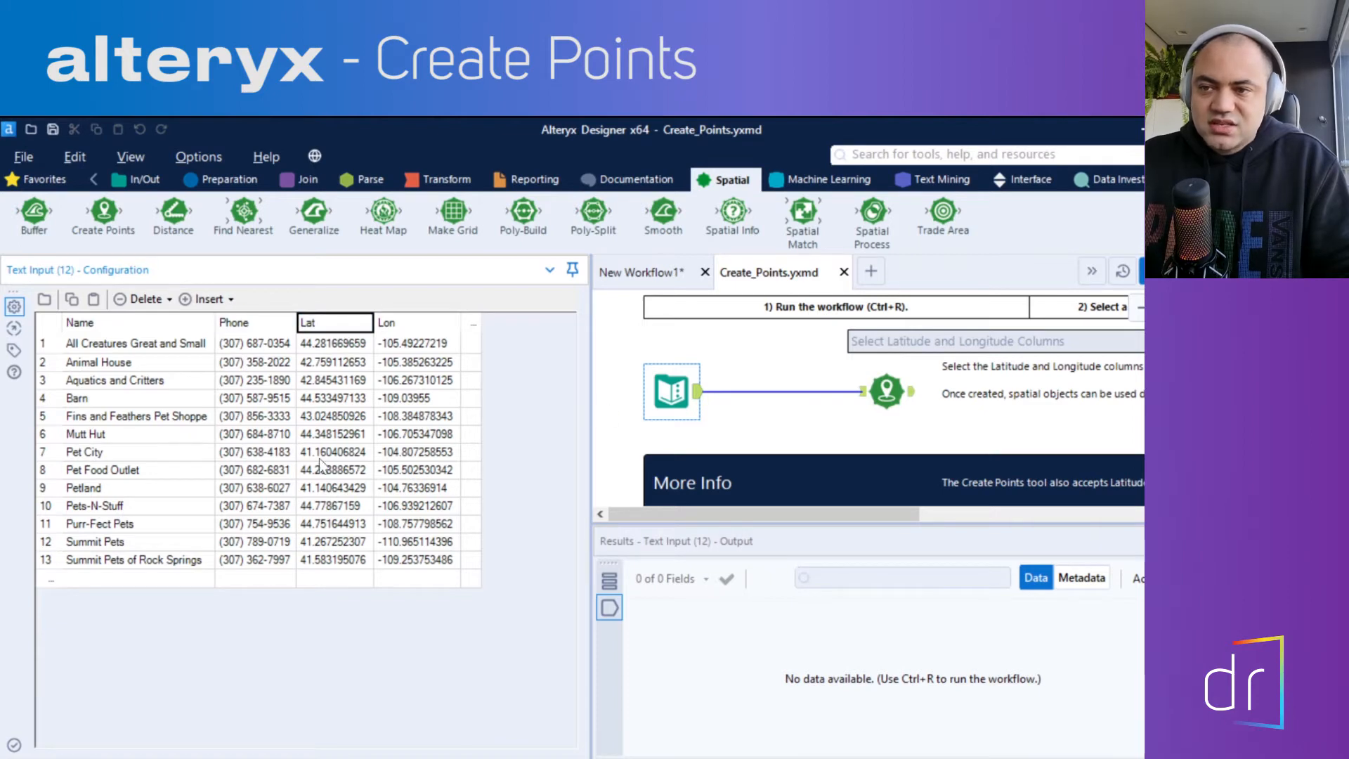
{"action": "left_click", "coordinate": [885, 392]}
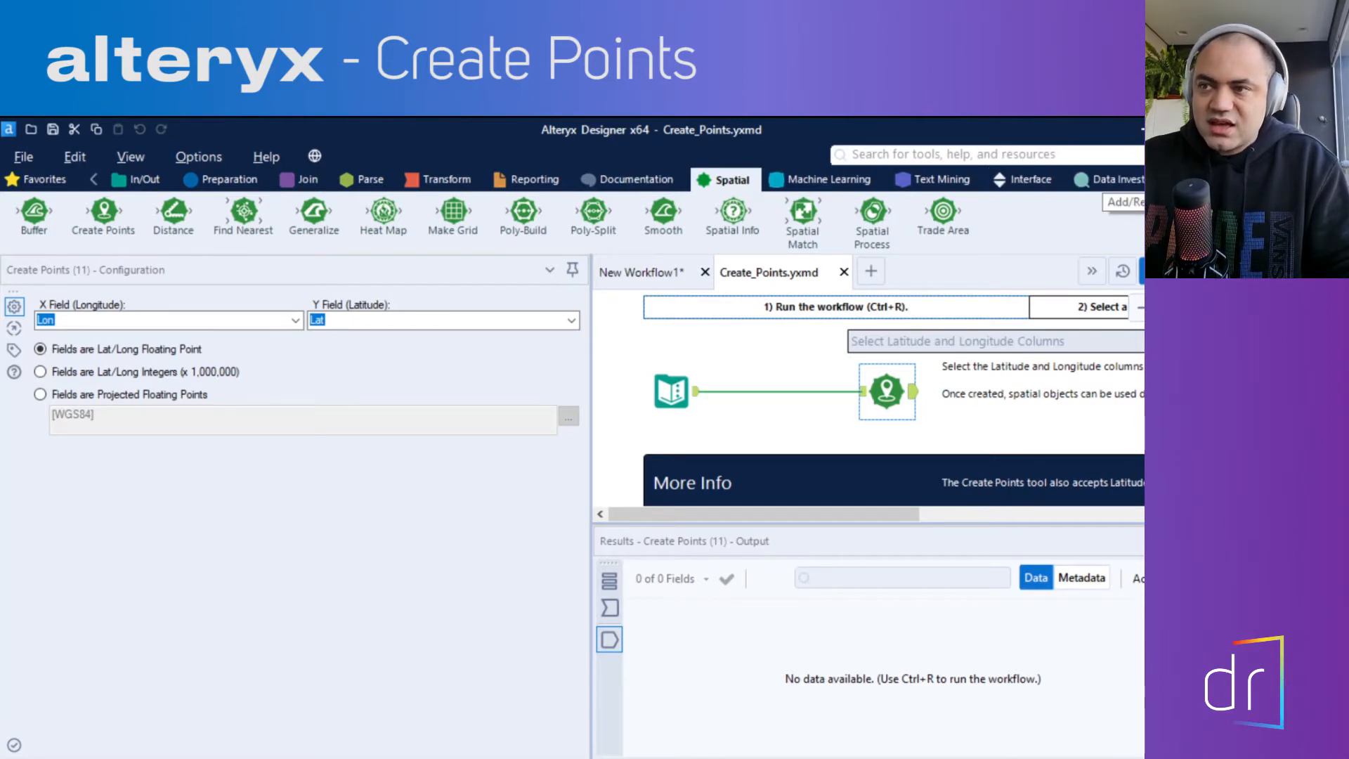
- Review which Spatial tools are enabled in the tool palette configuration, leaving it without saving changes
{"action": "left_click", "coordinate": [1195, 180]}
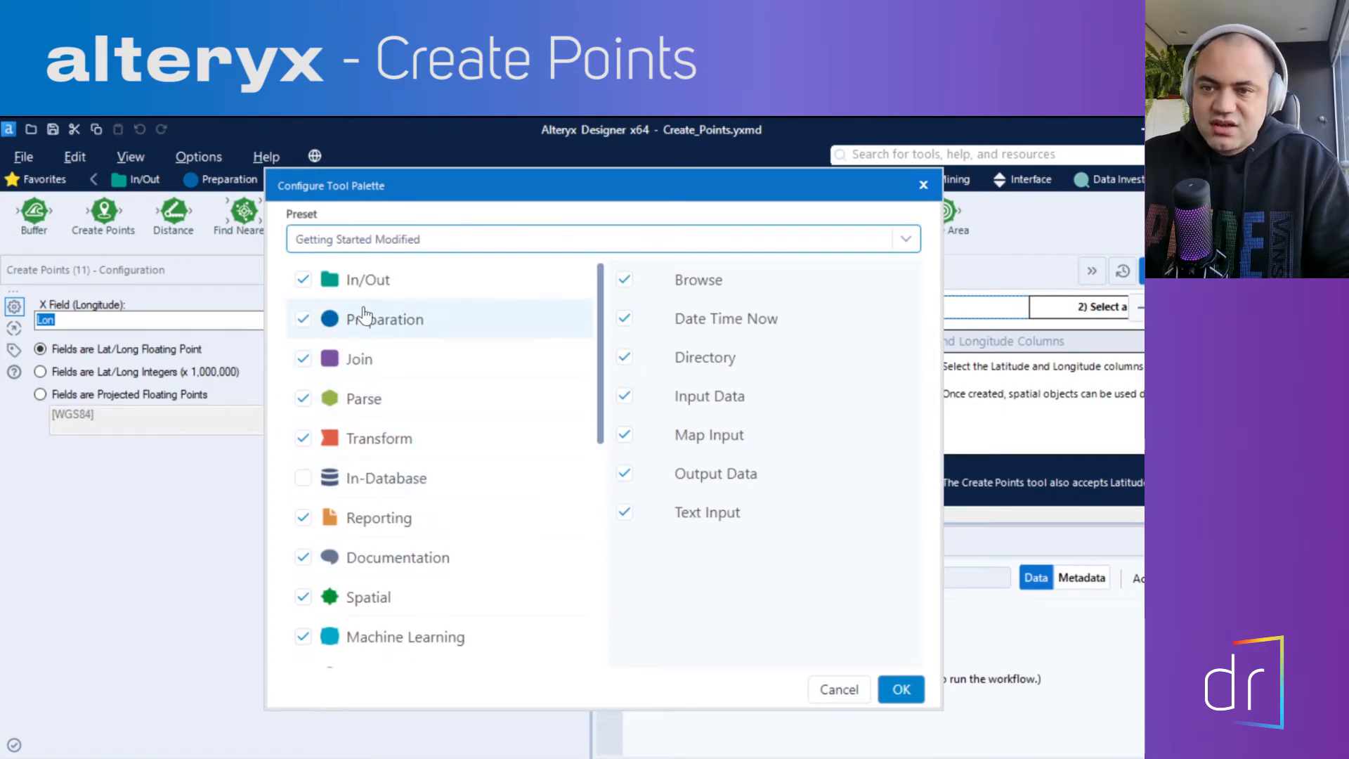
{"action": "left_click", "coordinate": [370, 599]}
{"action": "scroll", "coordinate": [706, 450], "scroll_direction": "down", "scroll_amount": 3}
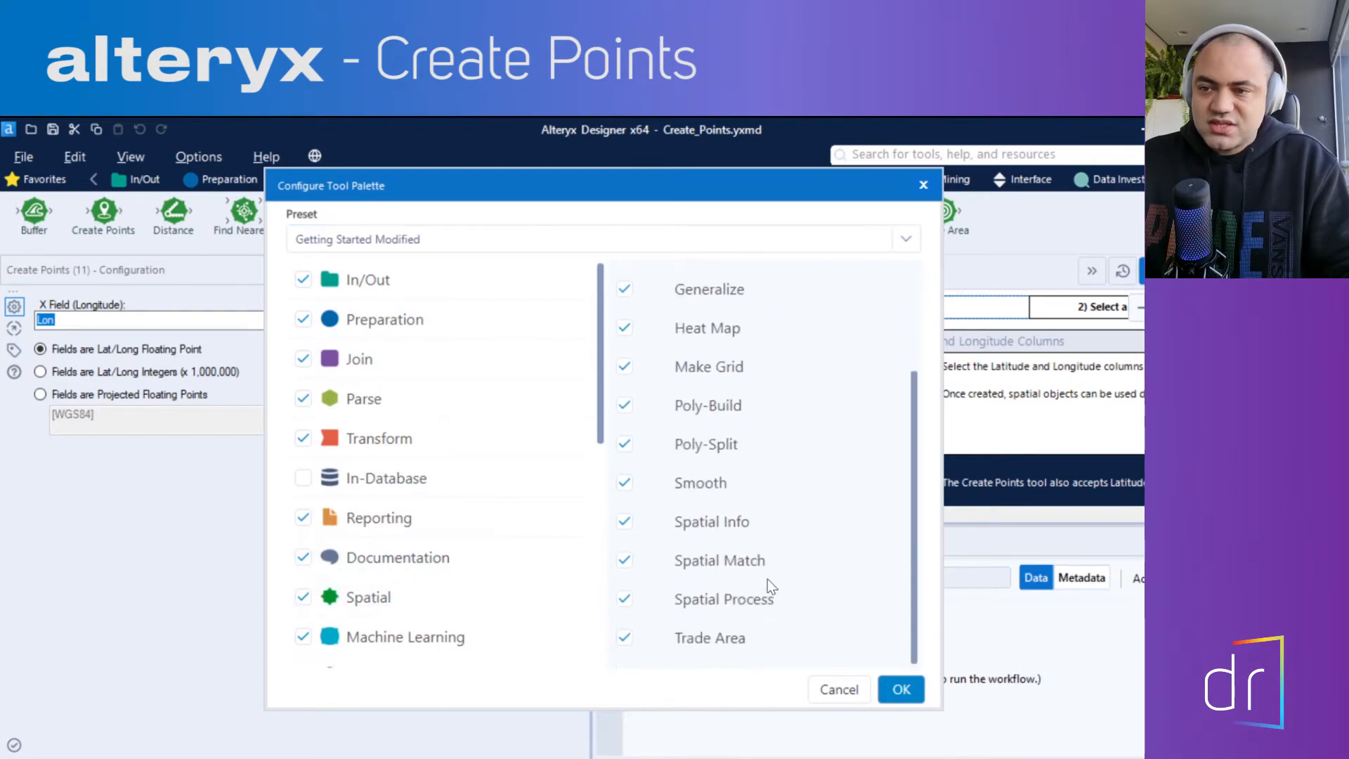
{"action": "scroll", "coordinate": [742, 562], "scroll_direction": "up", "scroll_amount": 3}
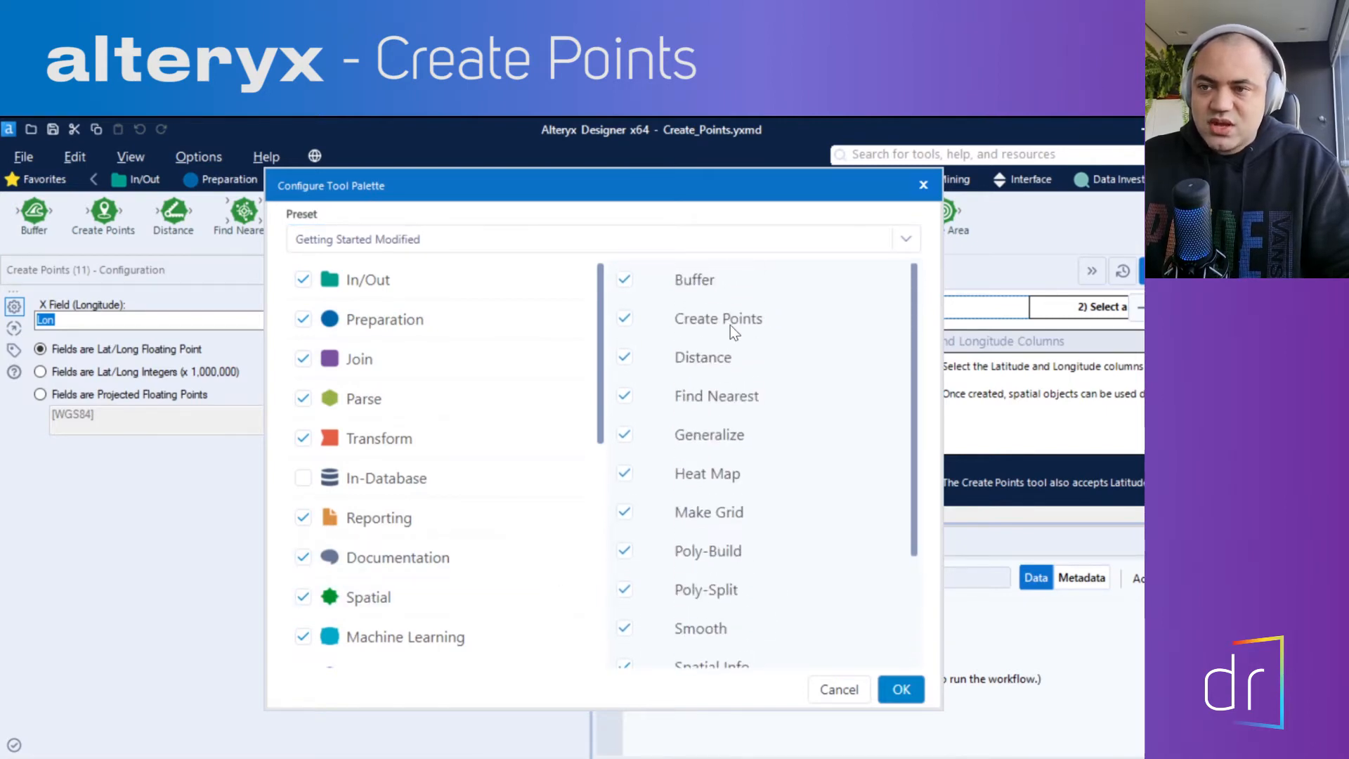
{"action": "left_click", "coordinate": [849, 691]}
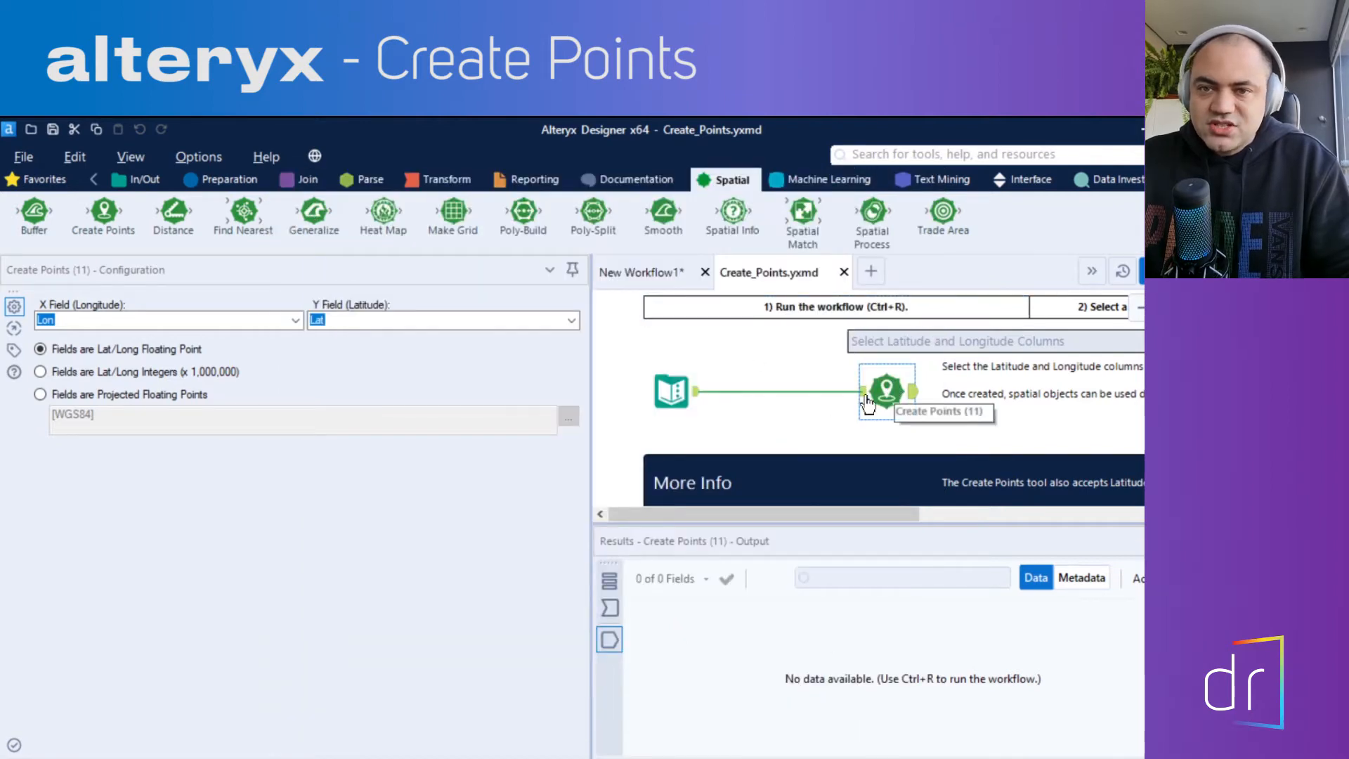
- Set the Create Points X field (Longitude) to Lon and the Y field (Latitude) to Lat
{"action": "left_click", "coordinate": [57, 302]}
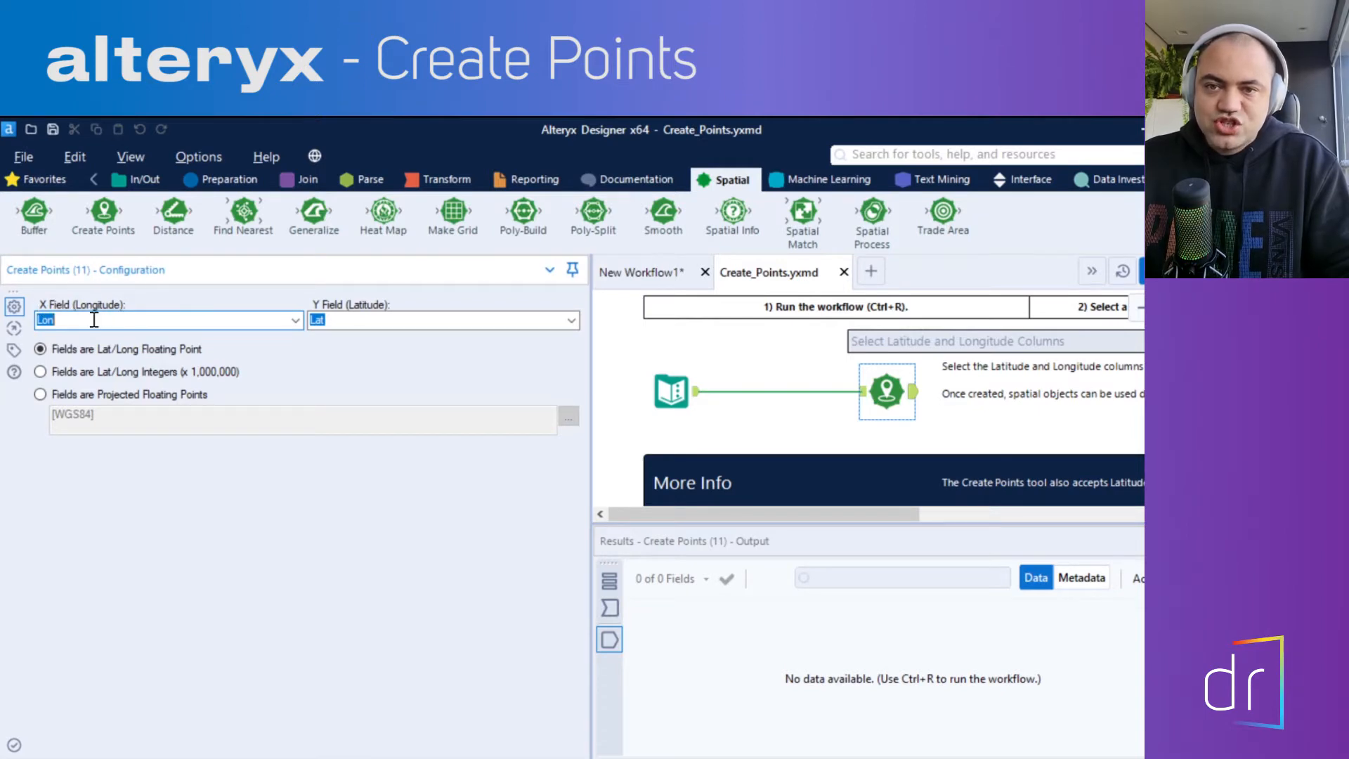
{"action": "left_click", "coordinate": [295, 321]}
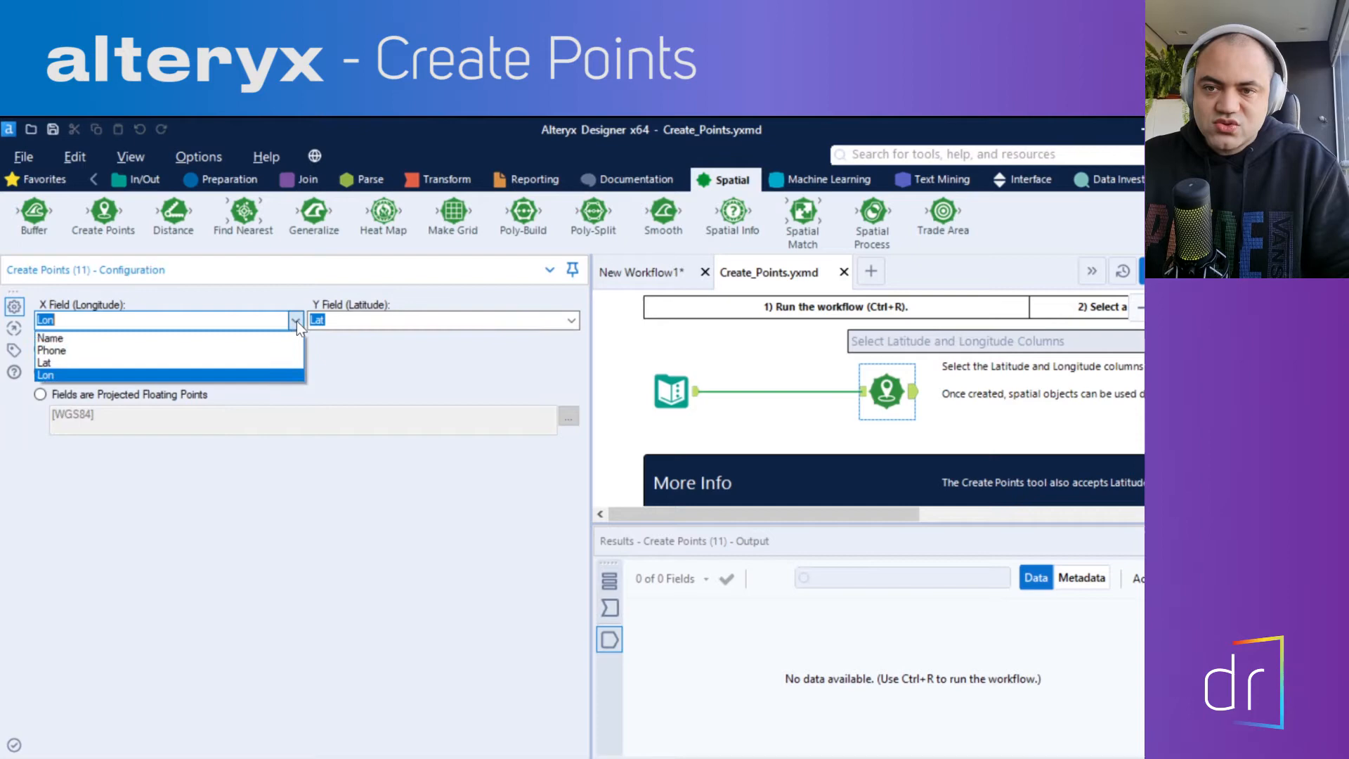
{"action": "left_click", "coordinate": [87, 375]}
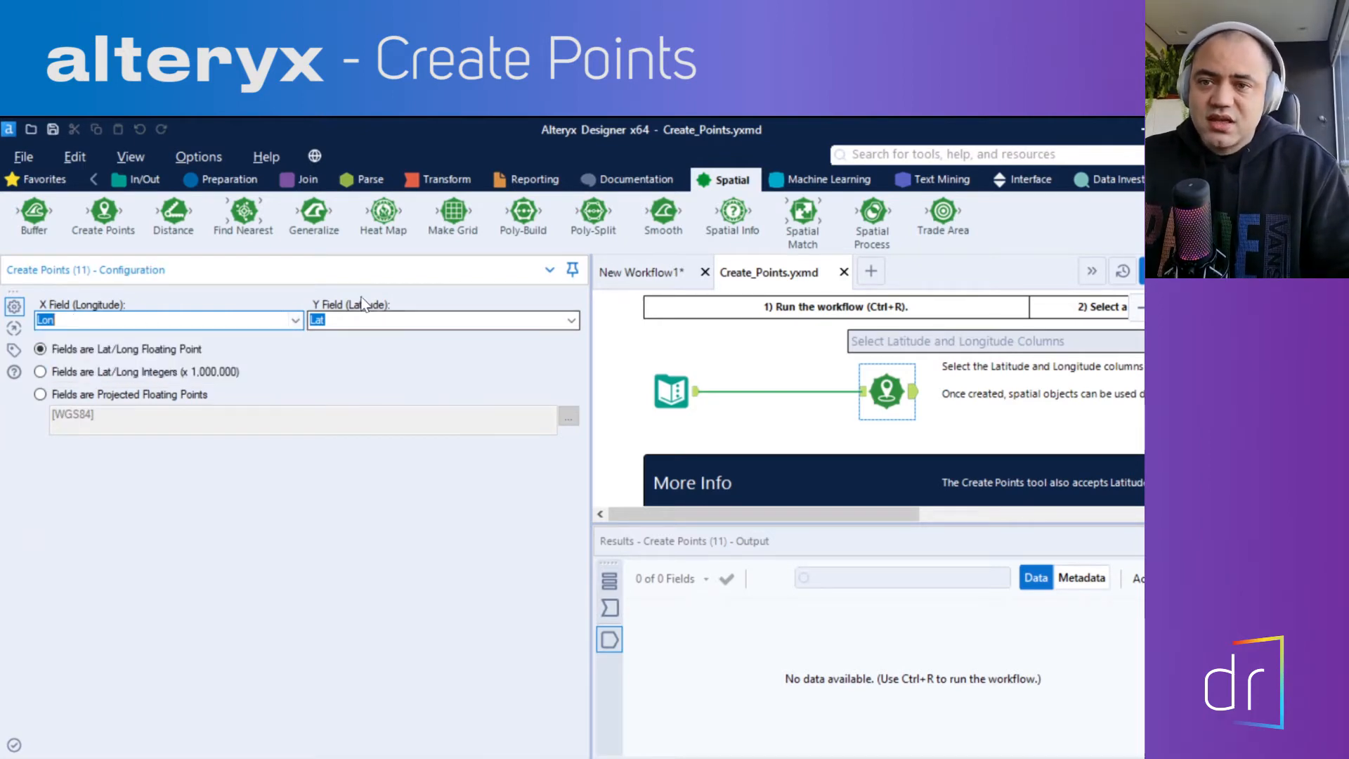
{"action": "left_click", "coordinate": [336, 323]}
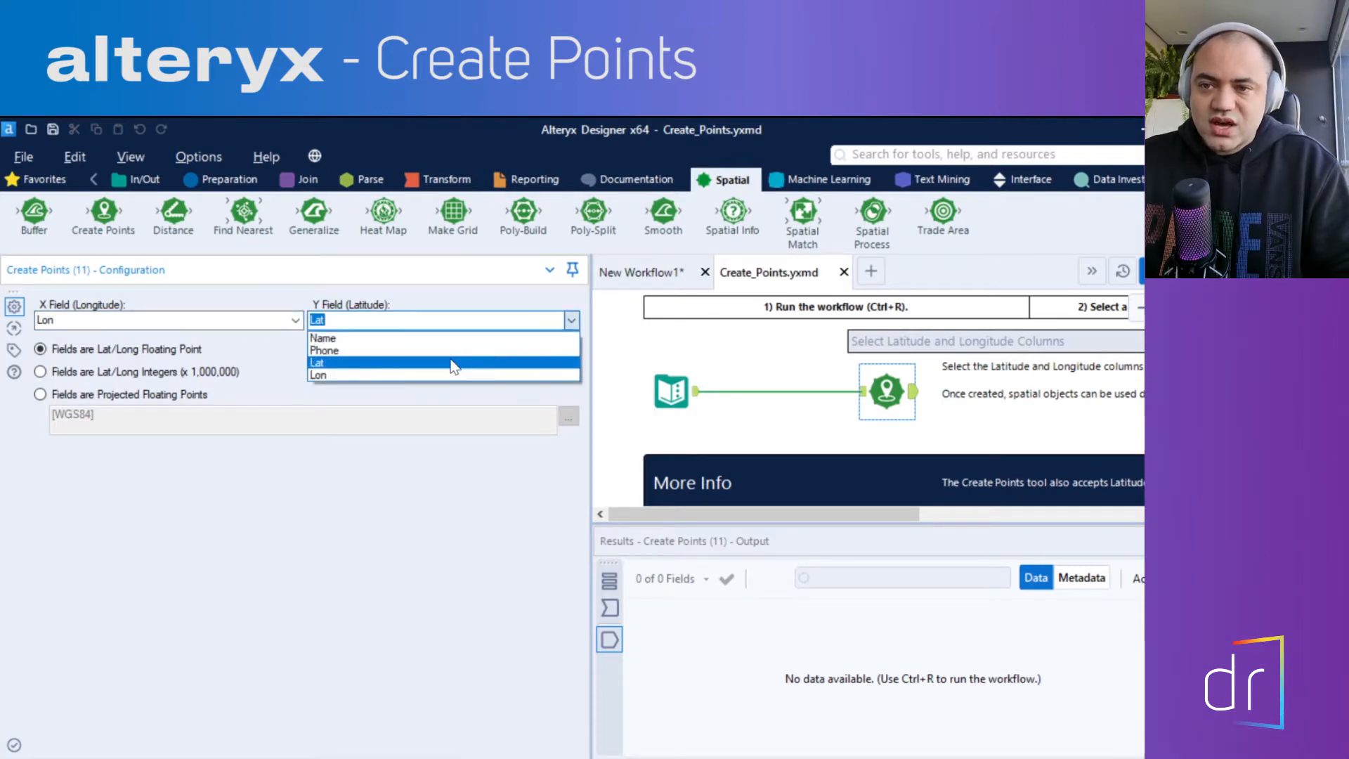
{"action": "left_click", "coordinate": [451, 362]}
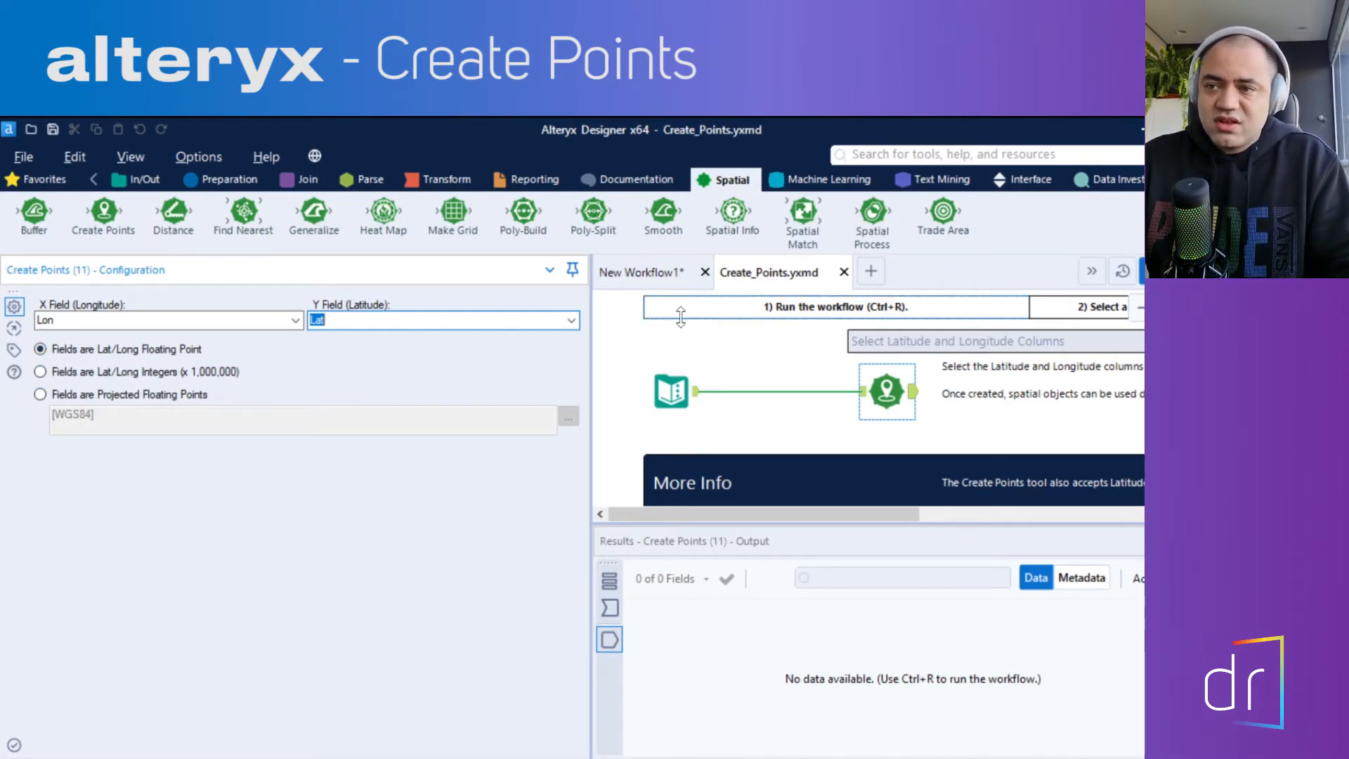
- Run the workflow and compare the input and output data of the Create Points tool
{"action": "key", "text": "ctrl+r"}
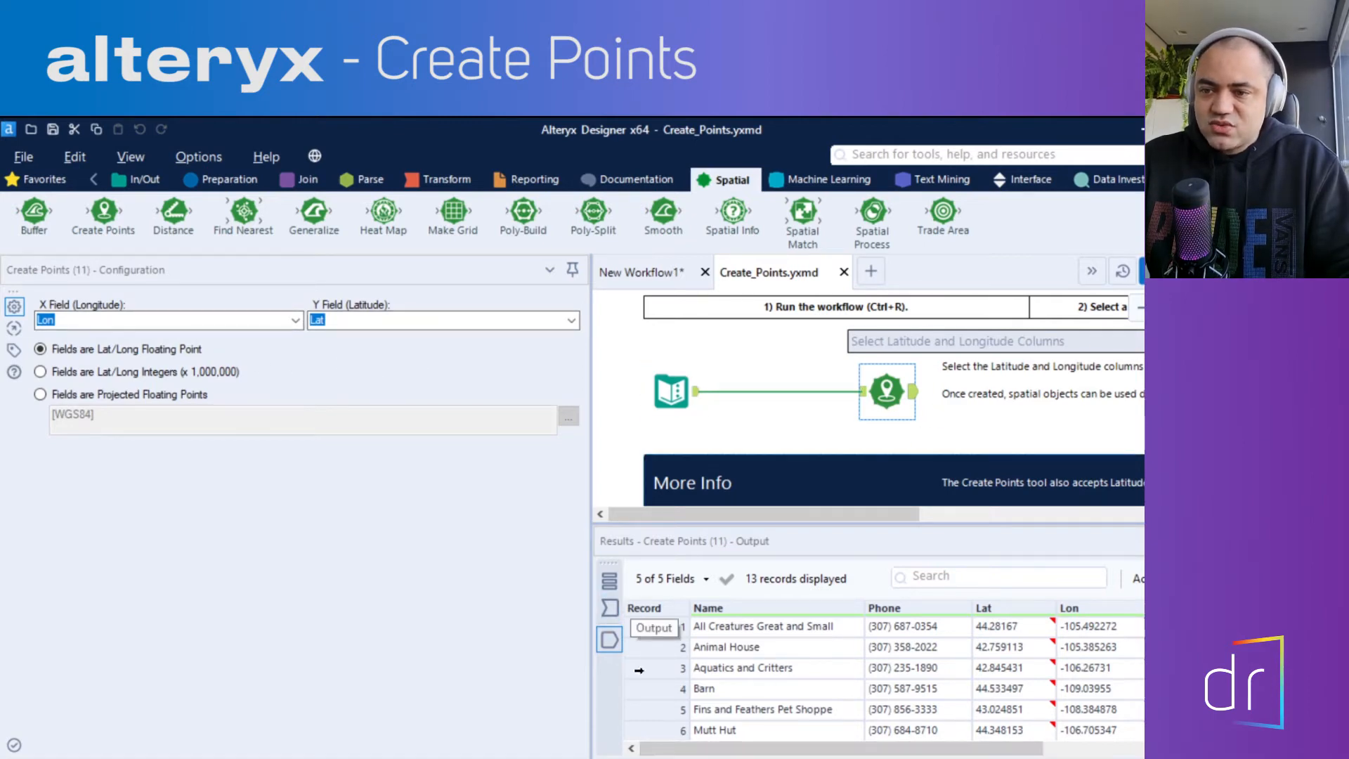
{"action": "left_click_drag", "start_coordinate": [592, 618], "coordinate": [413, 623]}
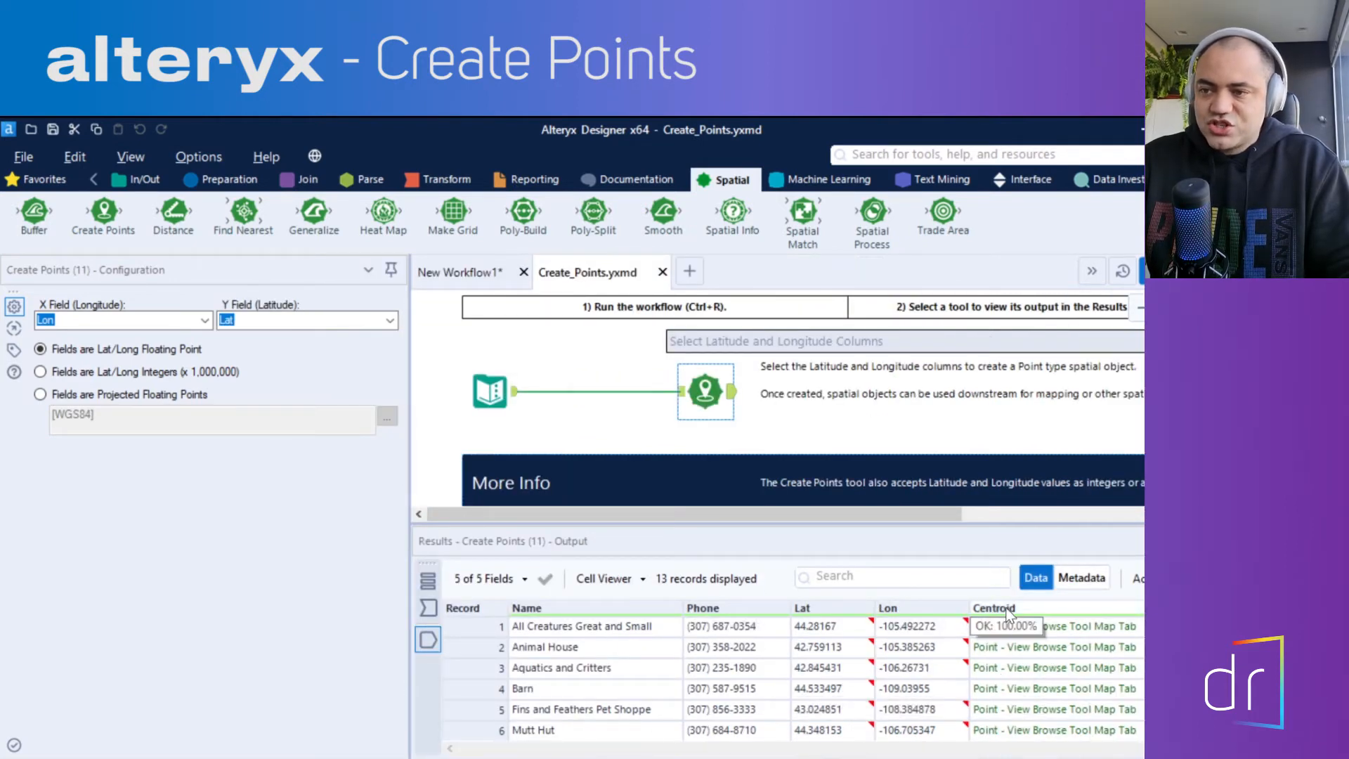
{"action": "left_click", "coordinate": [680, 392]}
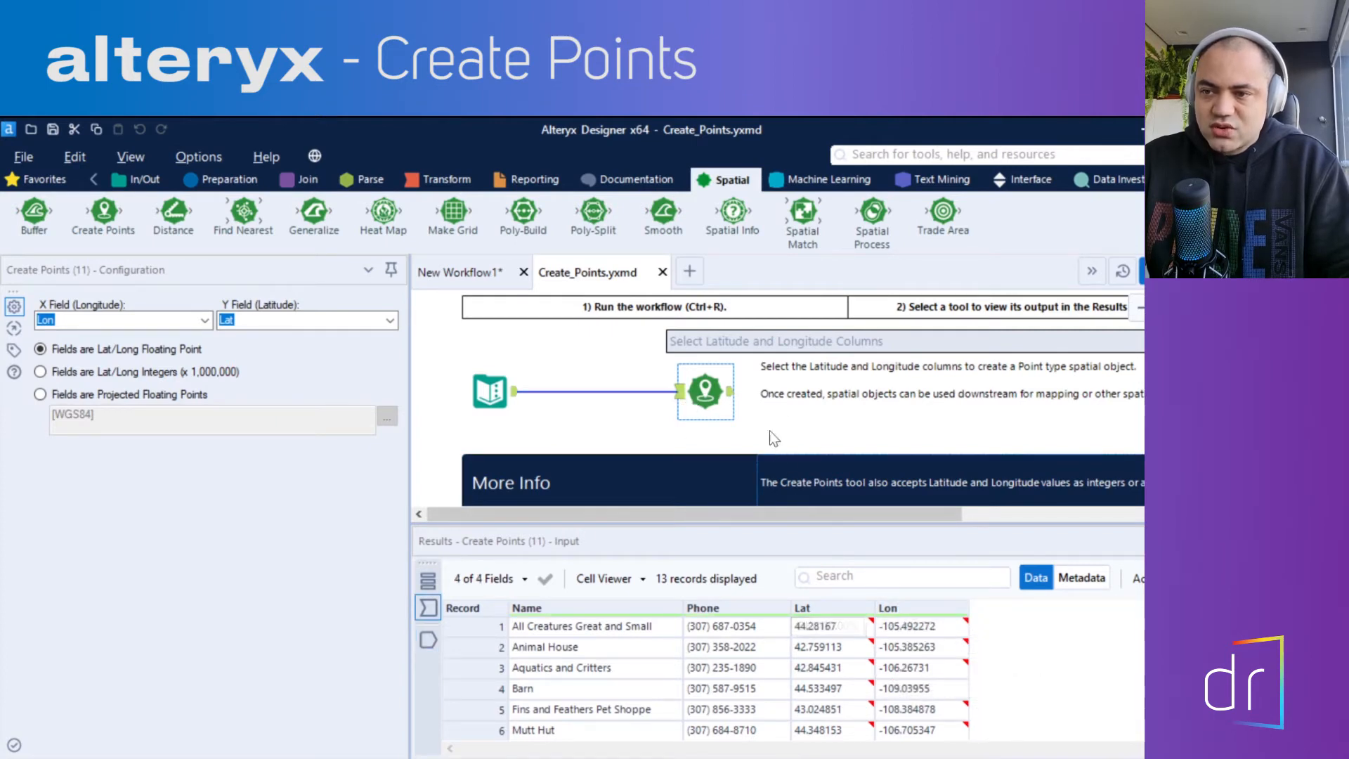
{"action": "left_click", "coordinate": [732, 396]}
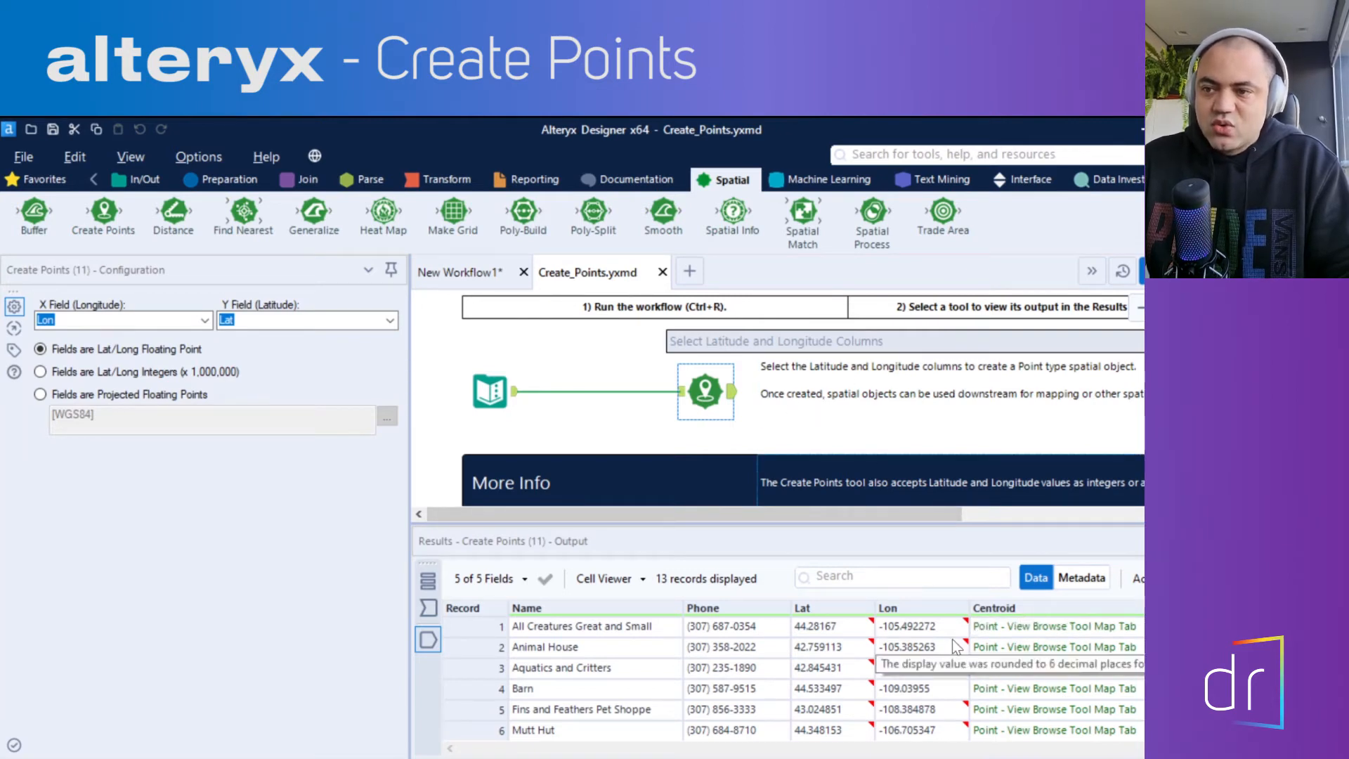
- Connect a Browse tool to the Create Points output, run the workflow and shift the Browse tool slightly away from Create Points
{"action": "left_click", "coordinate": [145, 181]}
{"action": "left_click_drag", "start_coordinate": [34, 210], "coordinate": [796, 393]}
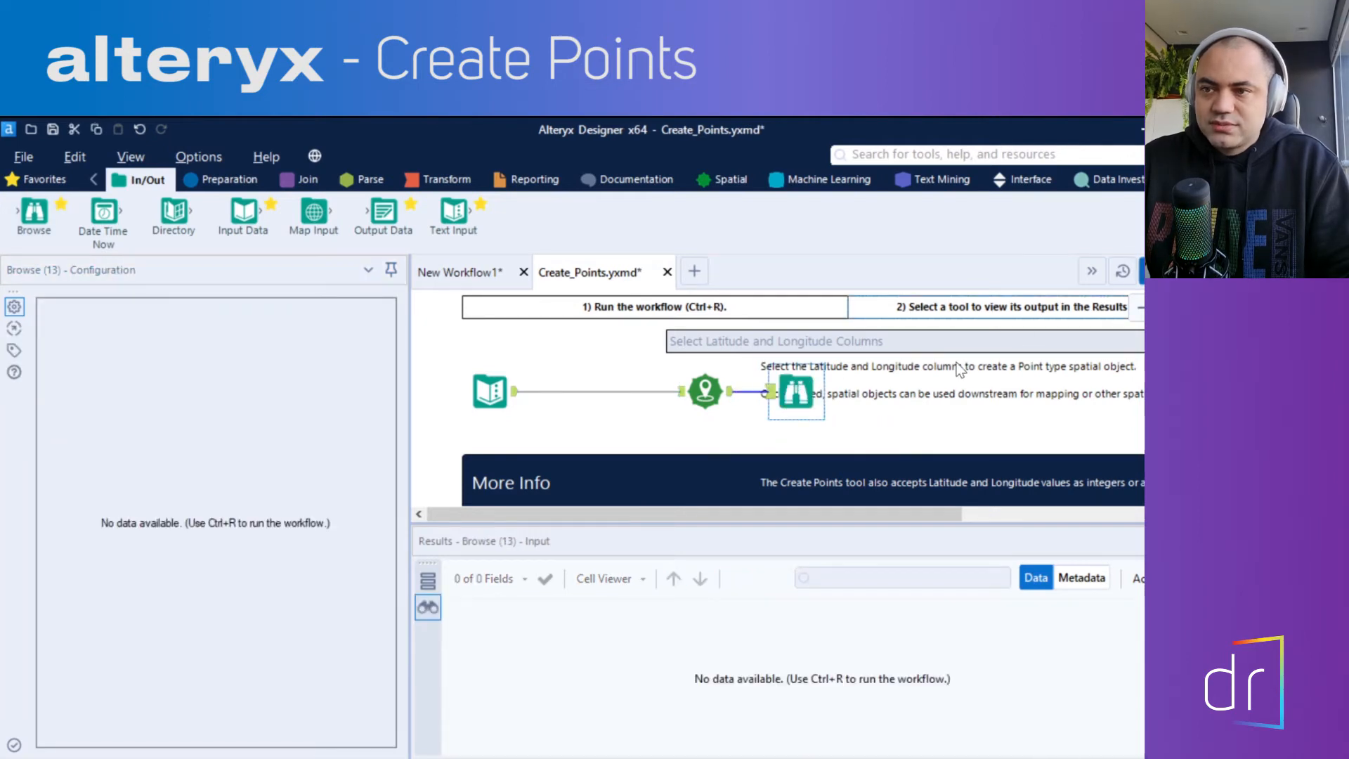
{"action": "left_click", "coordinate": [844, 399]}
{"action": "key", "text": "ctrl+r"}
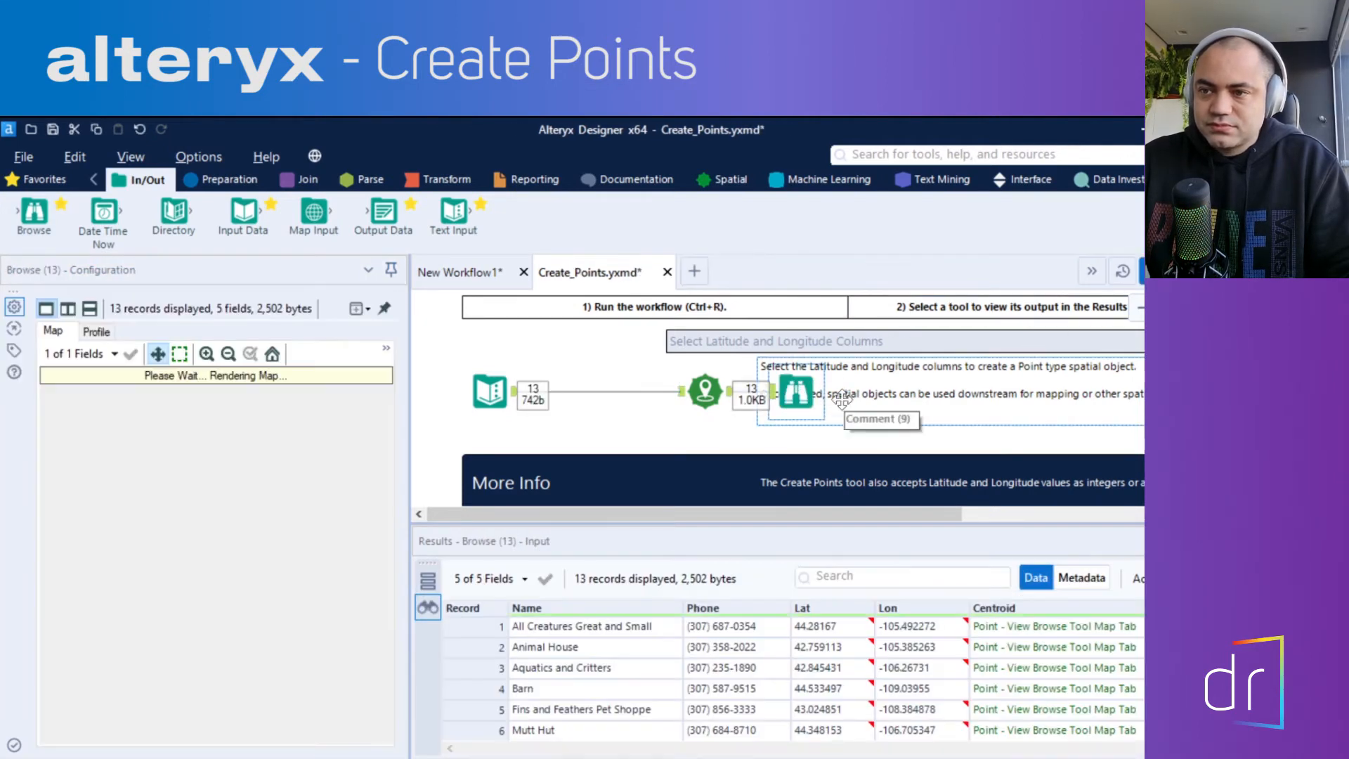
{"action": "left_click_drag", "start_coordinate": [797, 393], "coordinate": [831, 395]}
- Enlarge the Browse map to view the points, shrink it again, and move the Browse tool farther from Create Points
{"action": "left_click", "coordinate": [397, 463]}
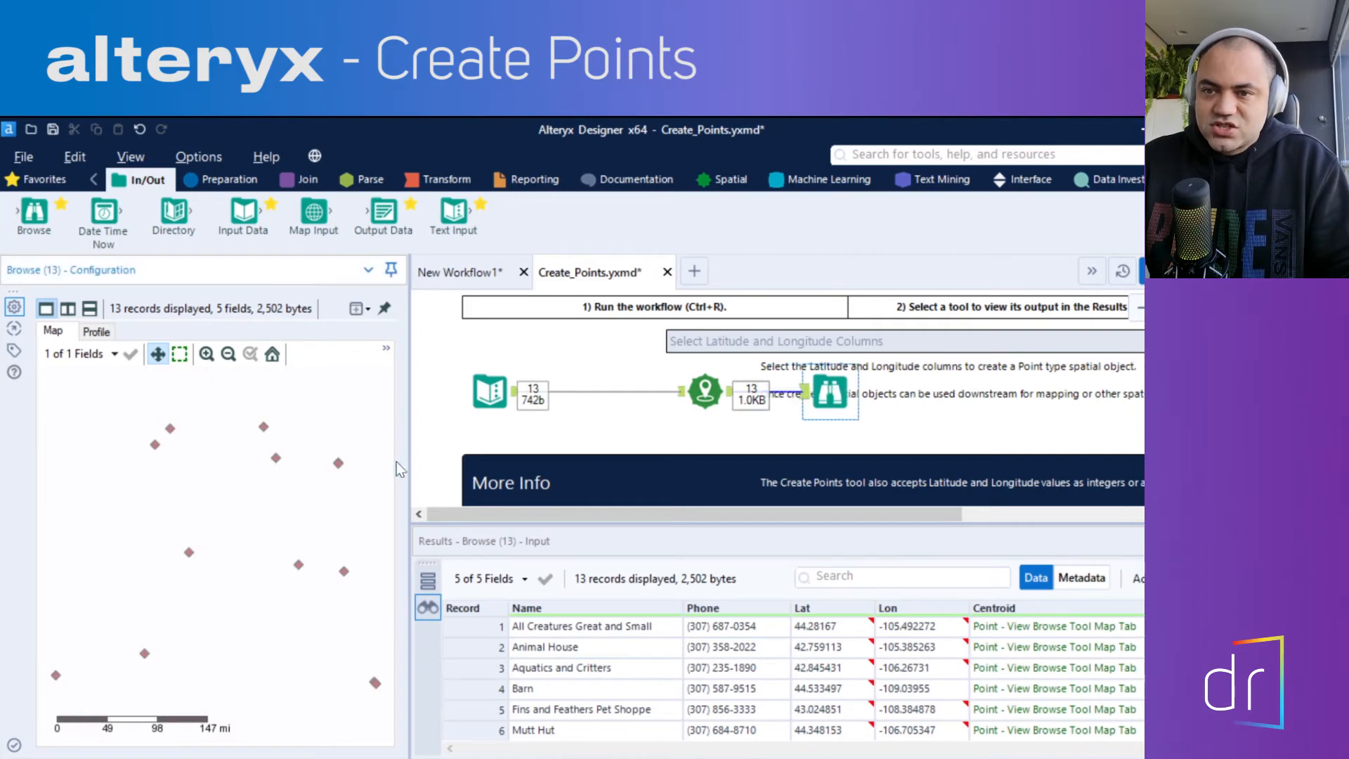
{"action": "left_click_drag", "start_coordinate": [410, 469], "coordinate": [667, 470]}
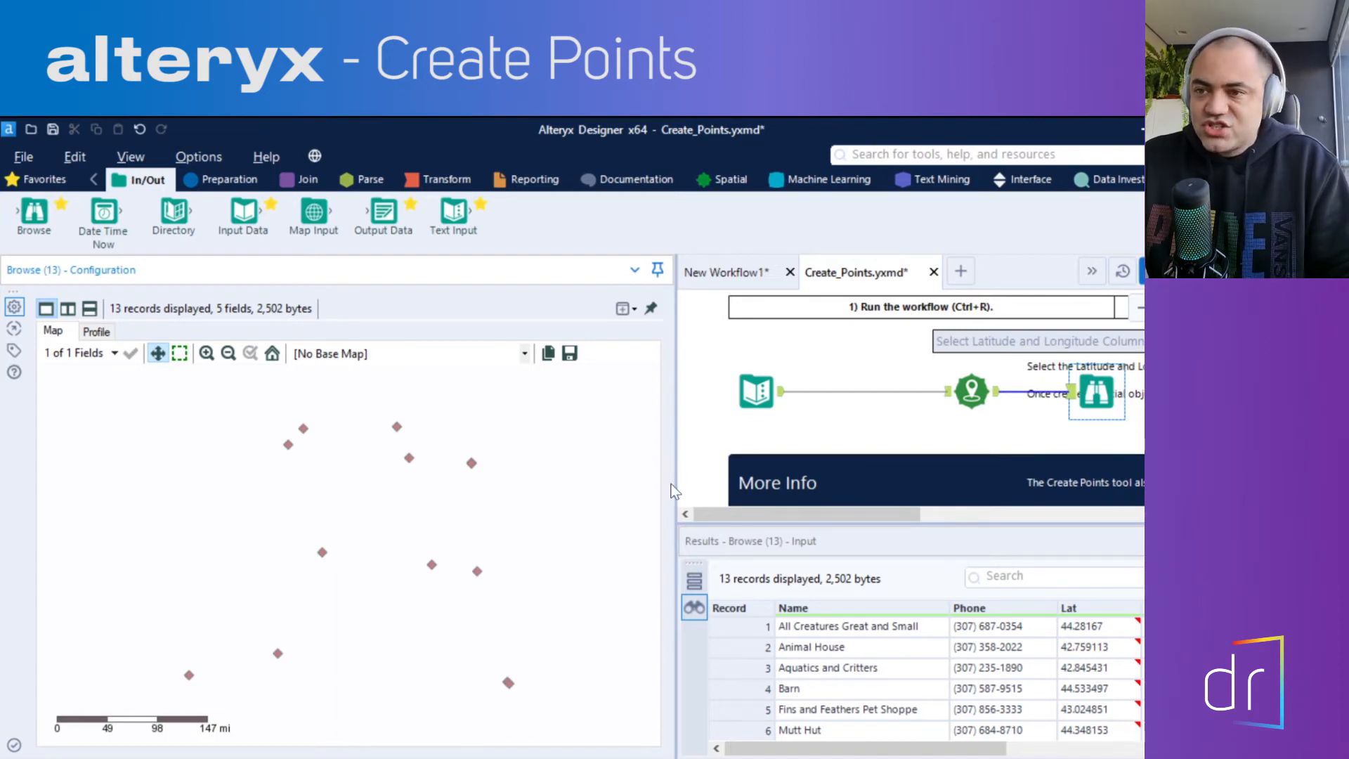
{"action": "left_click_drag", "start_coordinate": [677, 500], "coordinate": [380, 502]}
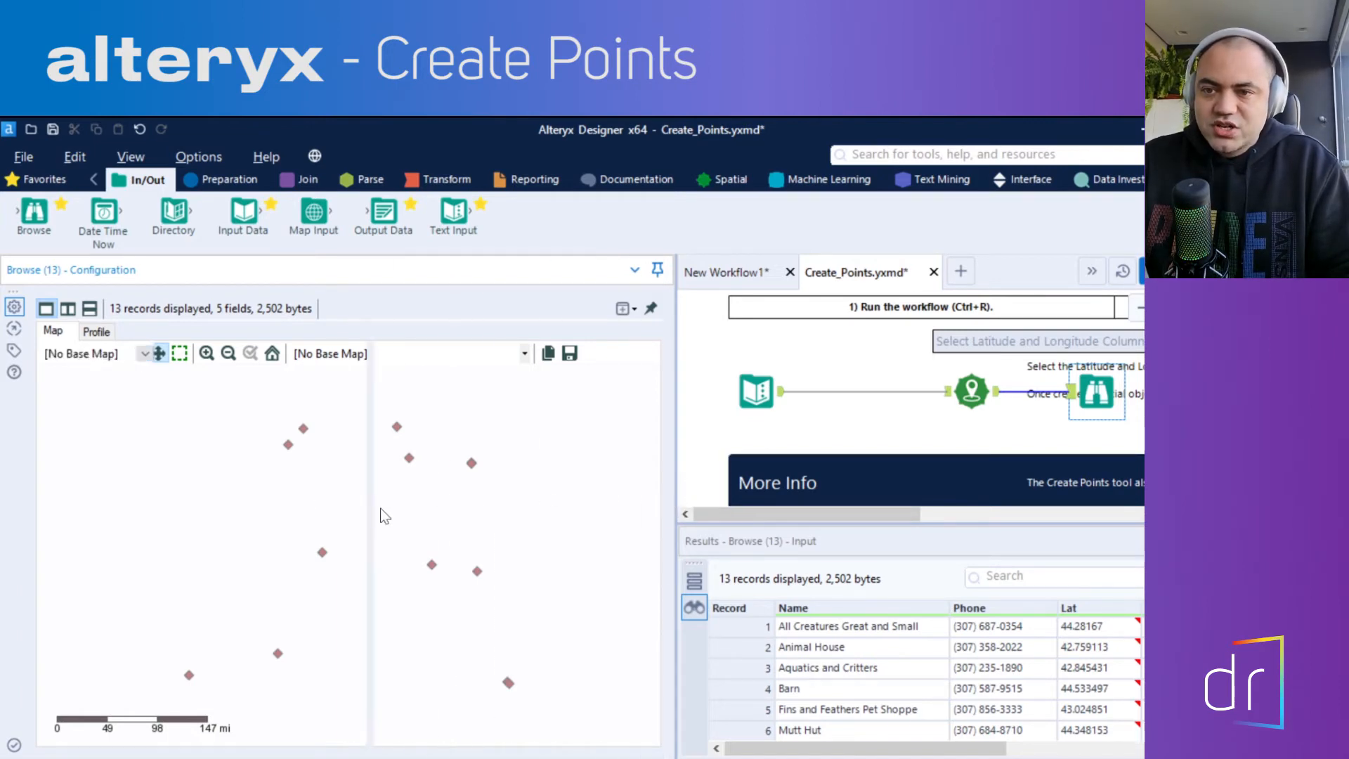
{"action": "left_click_drag", "start_coordinate": [519, 518], "coordinate": [494, 520]}
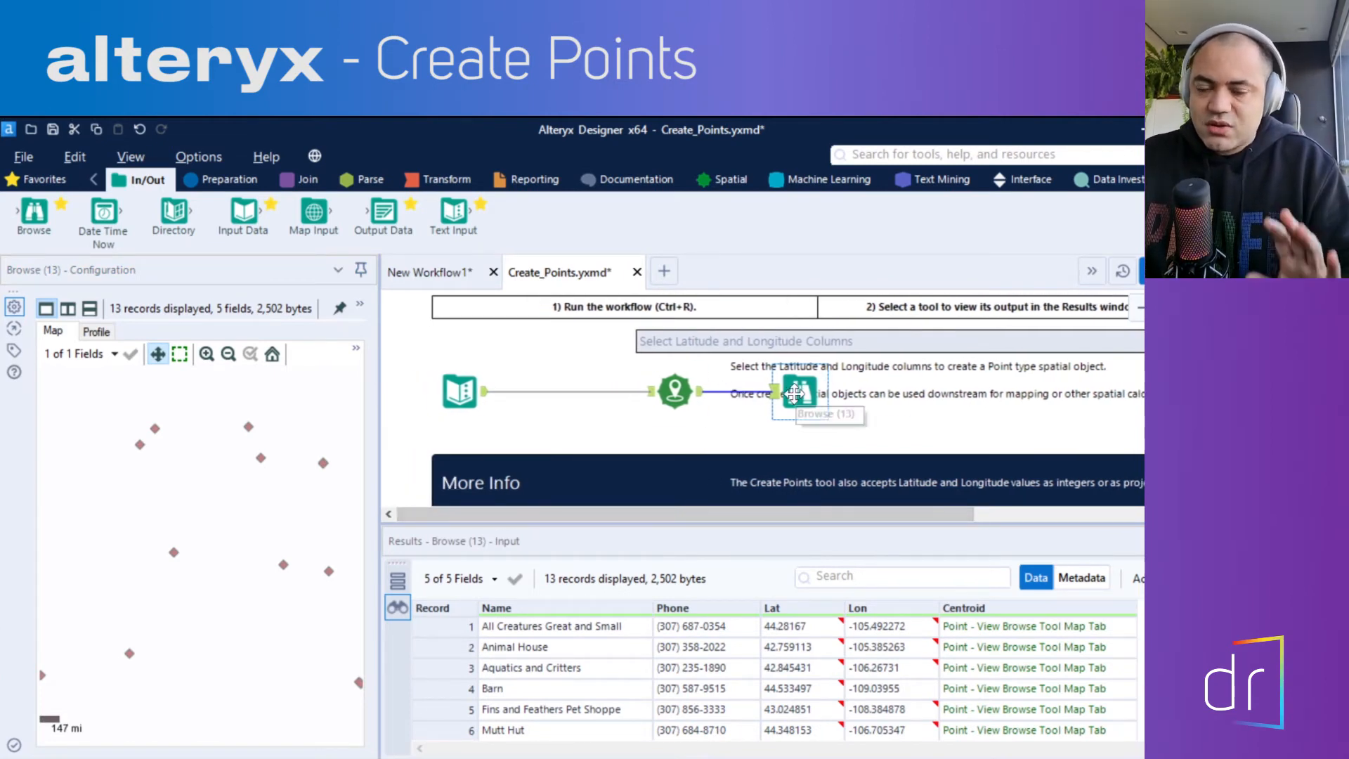
{"action": "left_click_drag", "start_coordinate": [795, 394], "coordinate": [848, 393]}
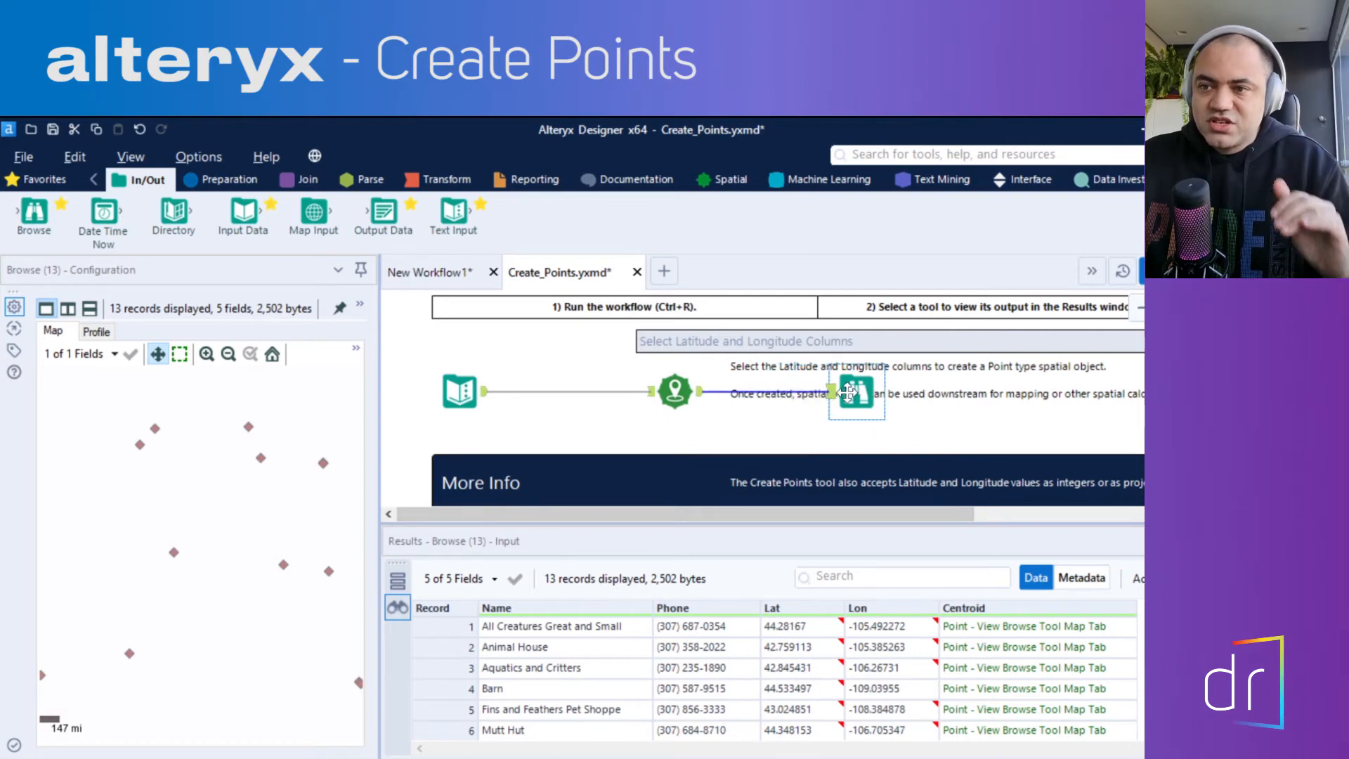
- Insert a Report Map tool on the connection between Create Points and Browse, then run the workflow
{"action": "left_click", "coordinate": [546, 184]}
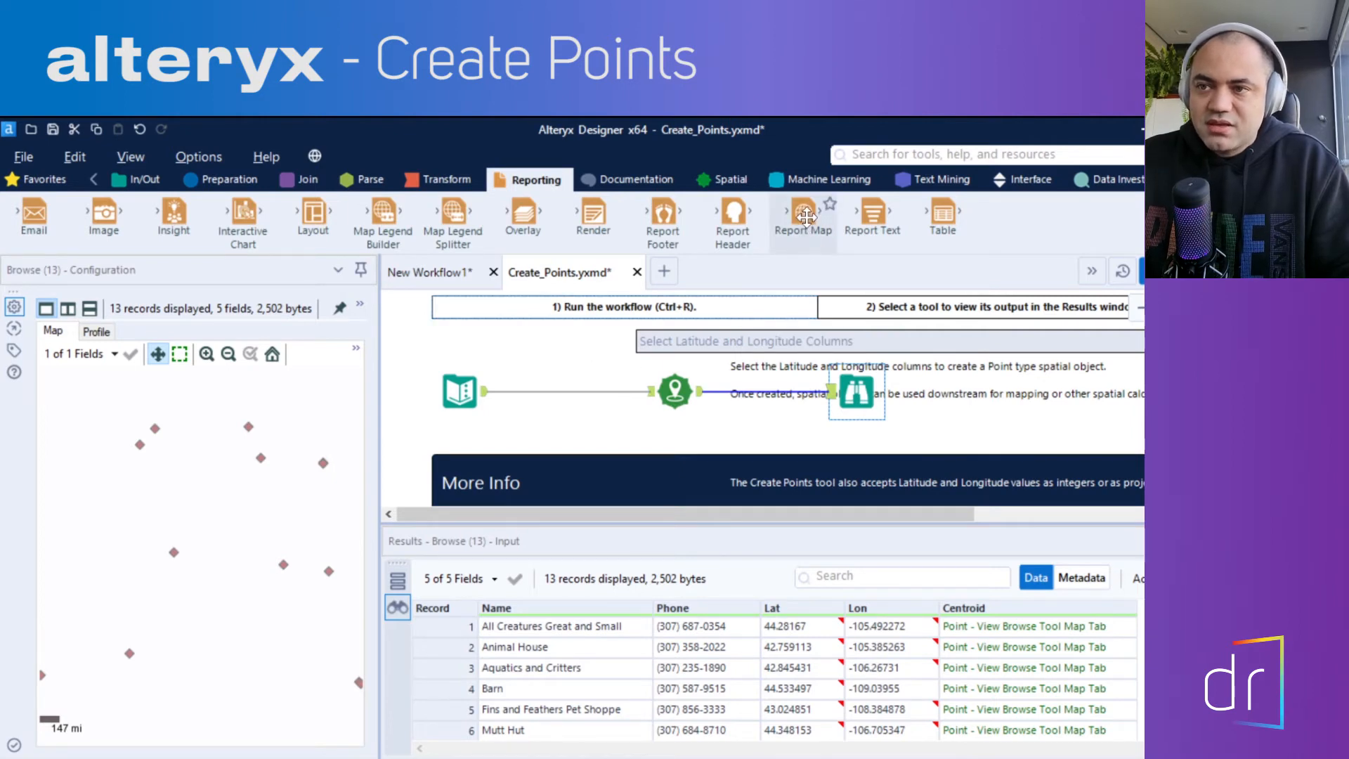
{"action": "left_click_drag", "start_coordinate": [806, 219], "coordinate": [766, 392]}
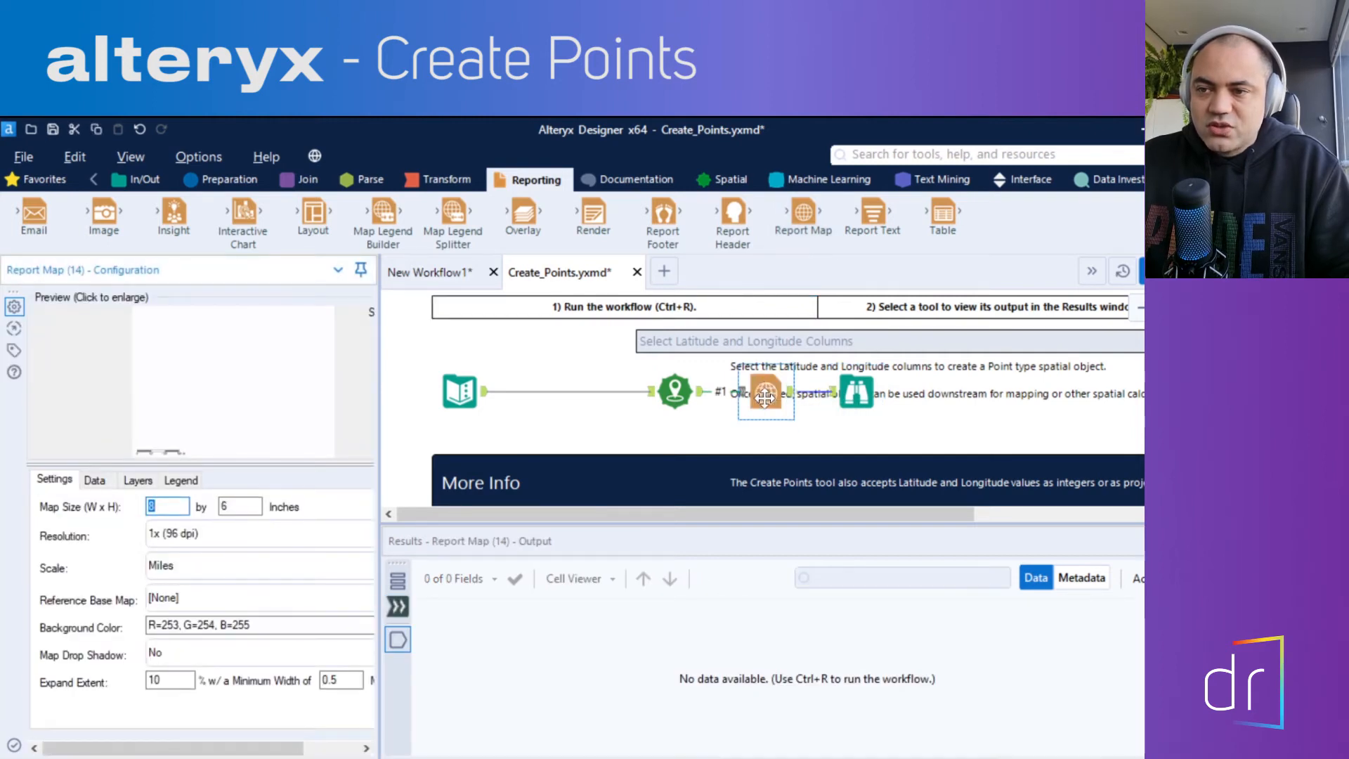
{"action": "left_click_drag", "start_coordinate": [765, 398], "coordinate": [766, 431]}
{"action": "left_click_drag", "start_coordinate": [848, 400], "coordinate": [855, 420]}
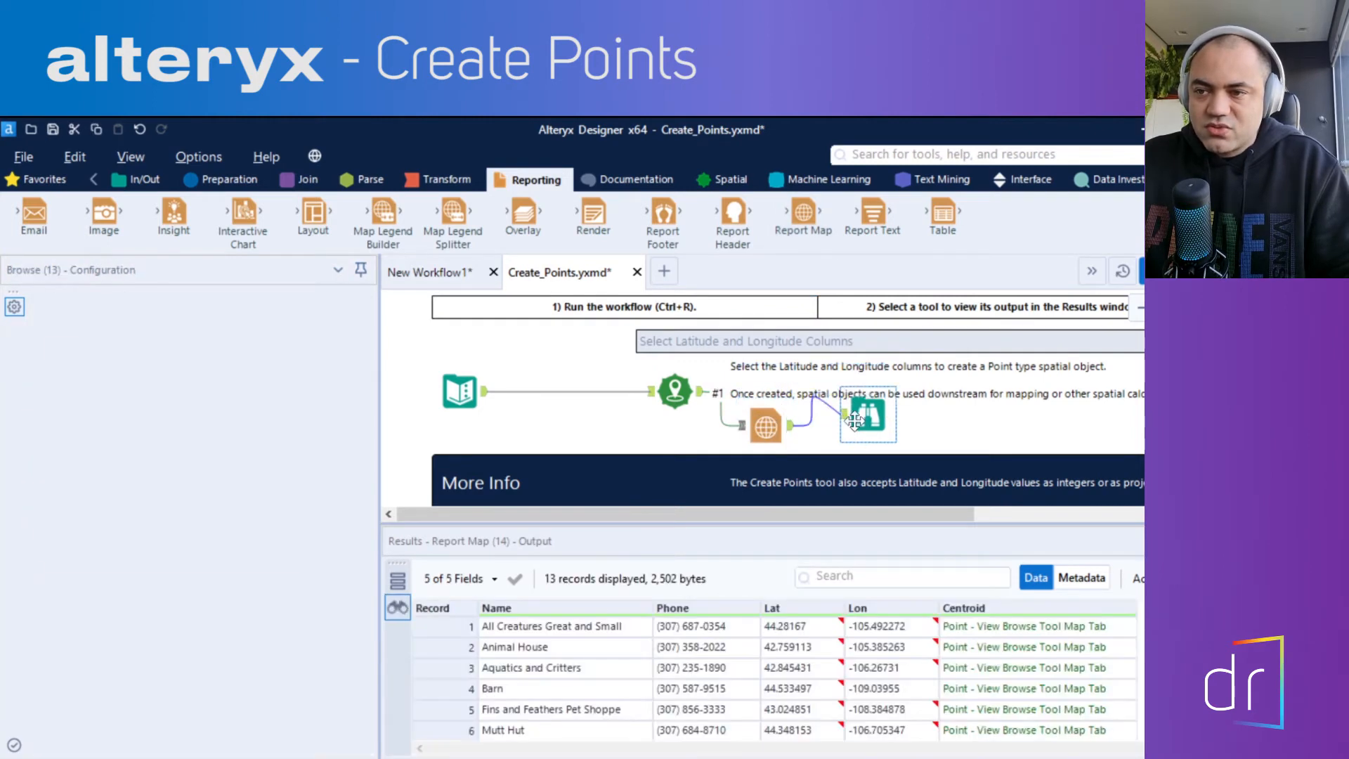
{"action": "left_click", "coordinate": [881, 366]}
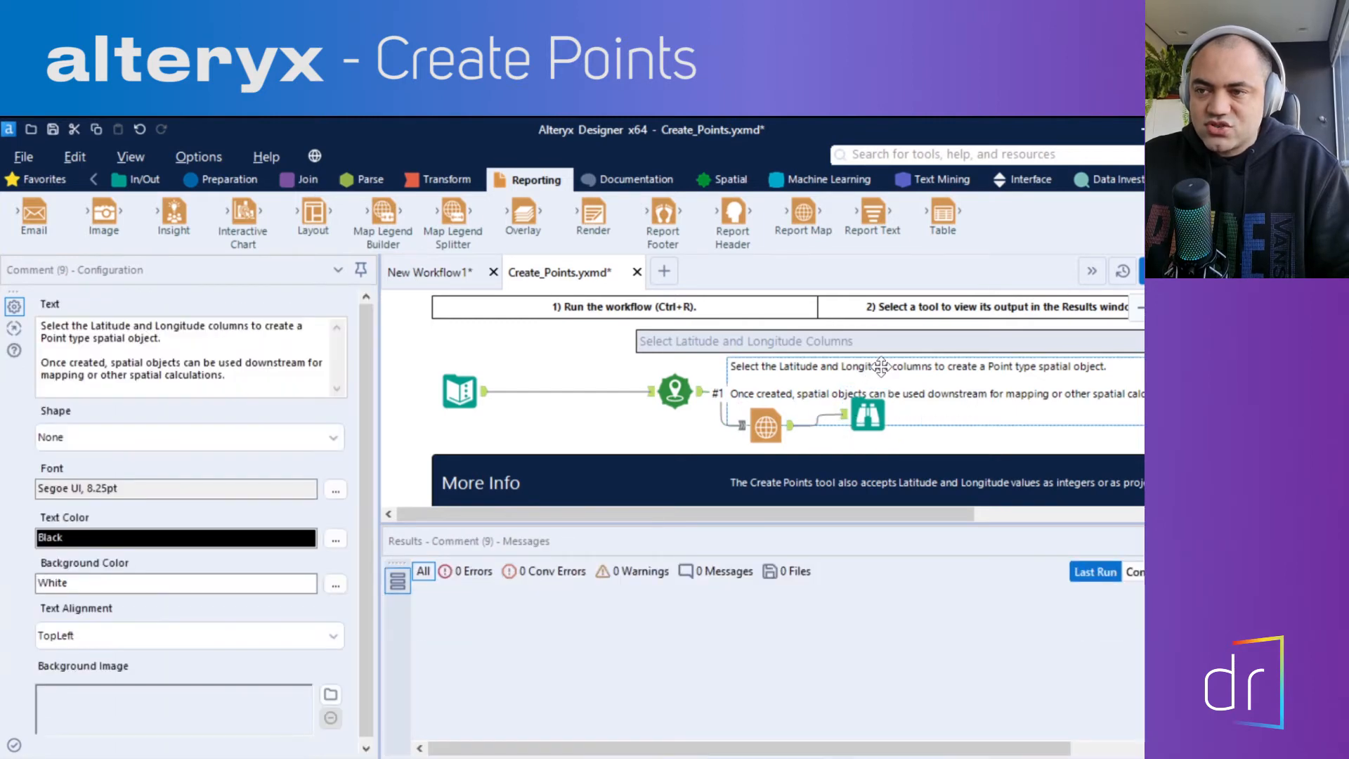
{"action": "key", "text": "ctrl+r"}
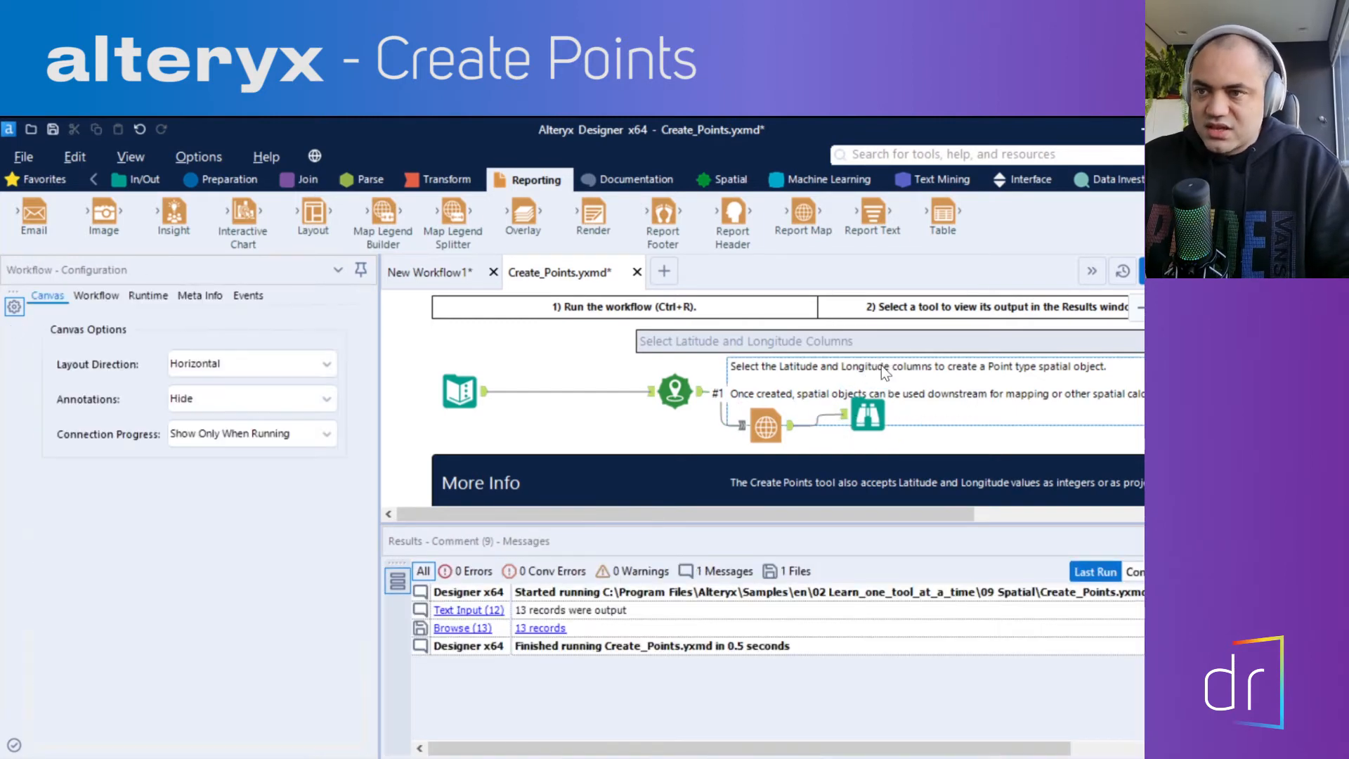
- Align the Report Map and Browse tools in one row with the Create Points tool
{"action": "left_click_drag", "start_coordinate": [766, 426], "coordinate": [771, 400]}
{"action": "left_click_drag", "start_coordinate": [868, 415], "coordinate": [866, 392]}
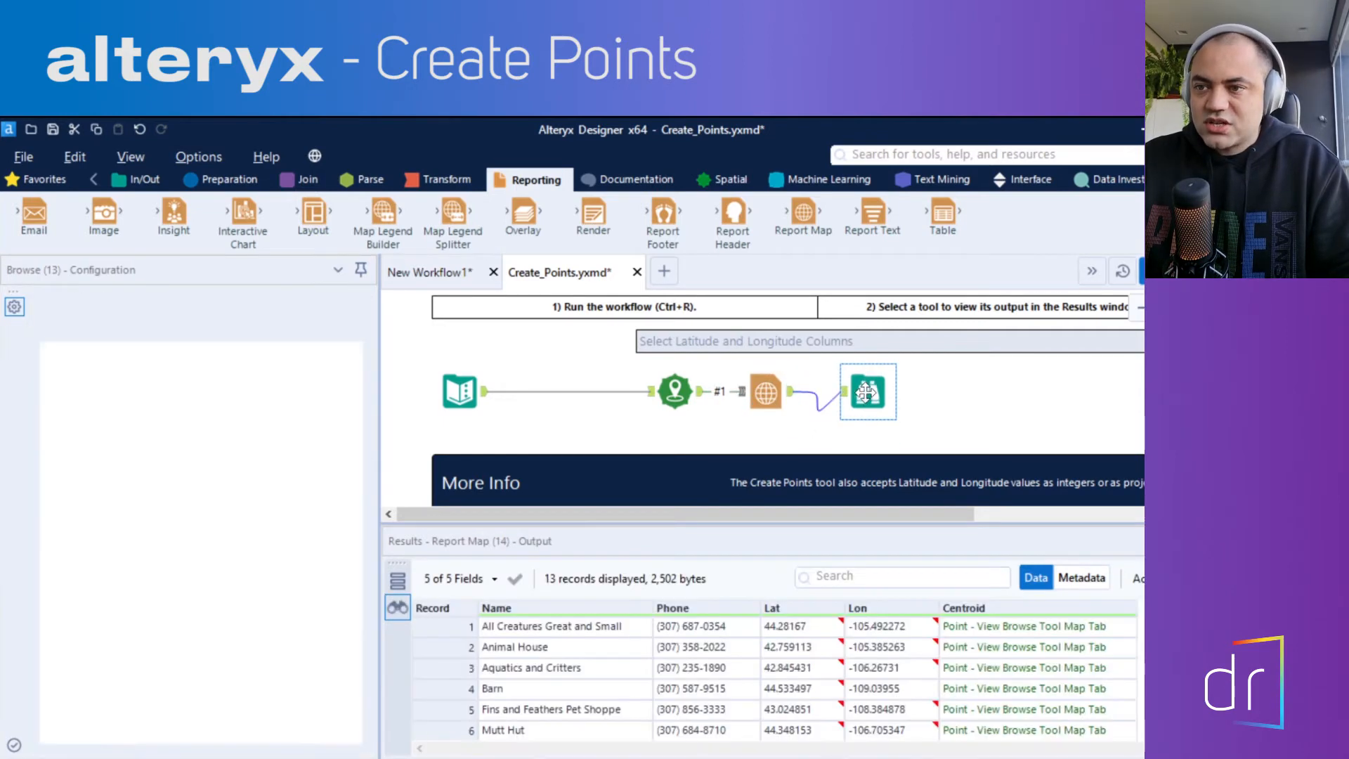
{"action": "left_click", "coordinate": [772, 391]}
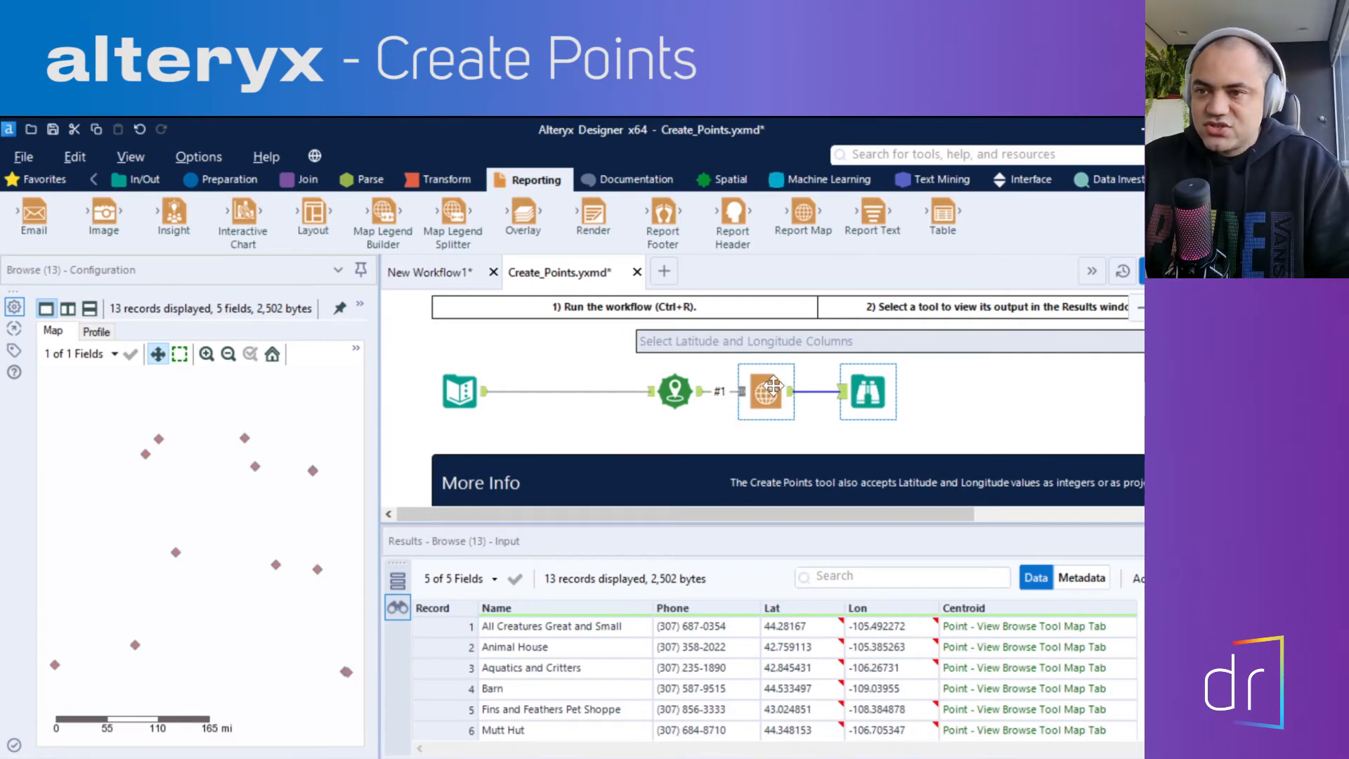
{"action": "left_click_drag", "start_coordinate": [771, 392], "coordinate": [778, 383]}
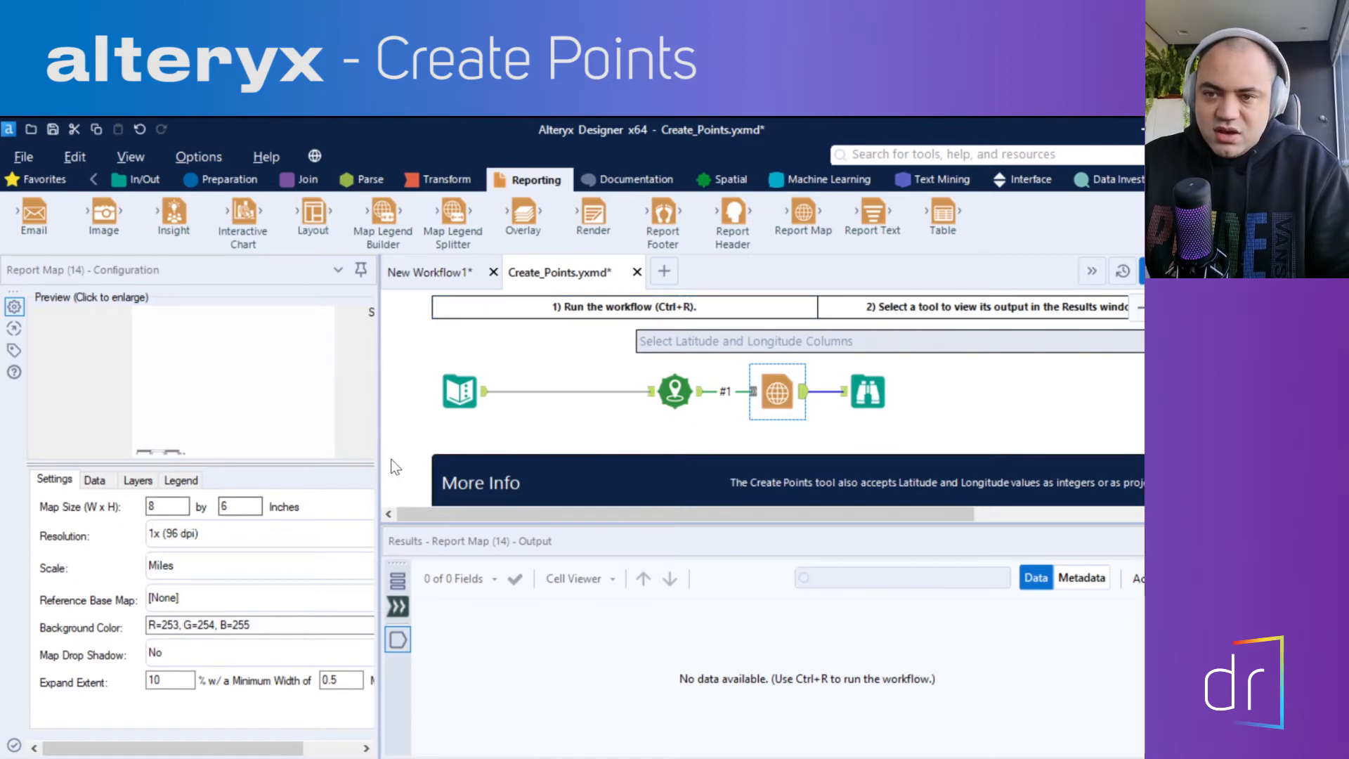
- Set the Report Map's Reference Base Map to Alteryx Light - Most Recent Vintage and run the workflow
{"action": "left_click_drag", "start_coordinate": [379, 472], "coordinate": [532, 478]}
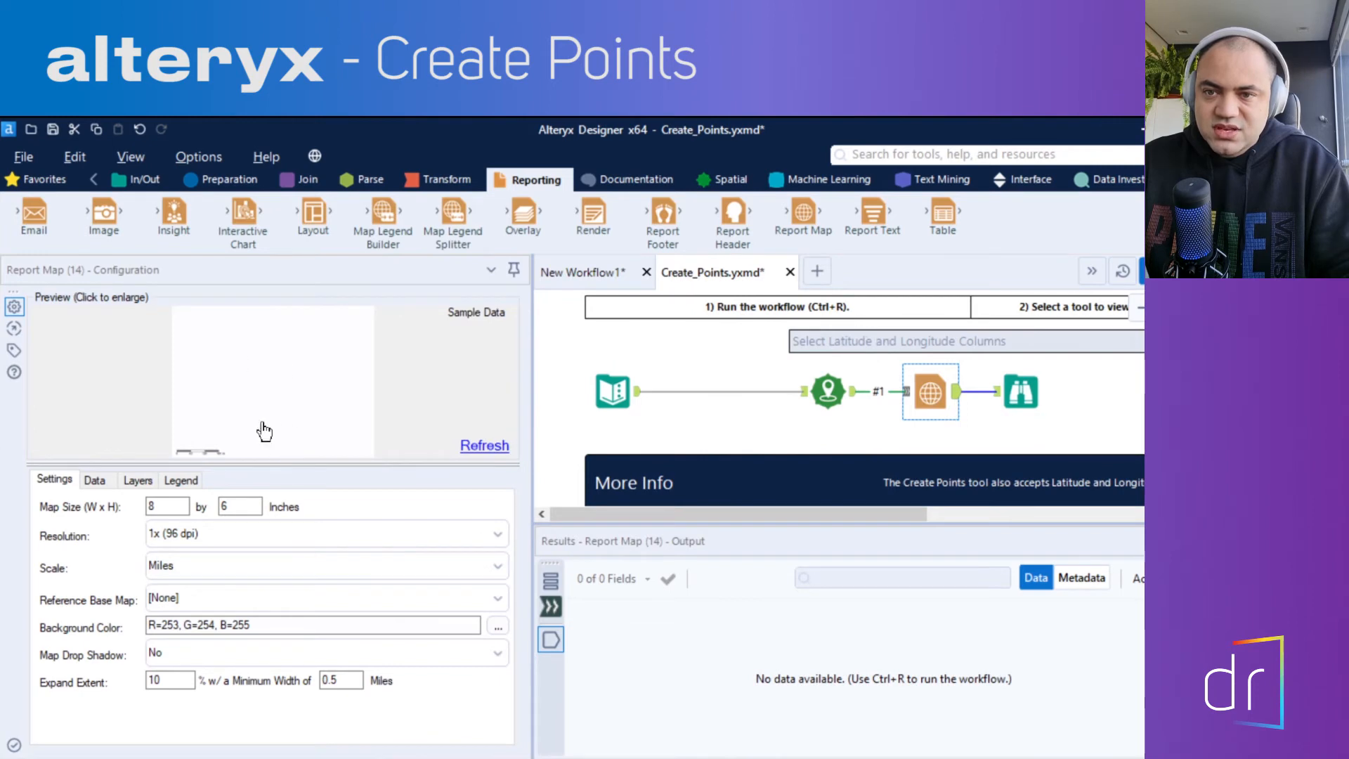
{"action": "left_click", "coordinate": [832, 395]}
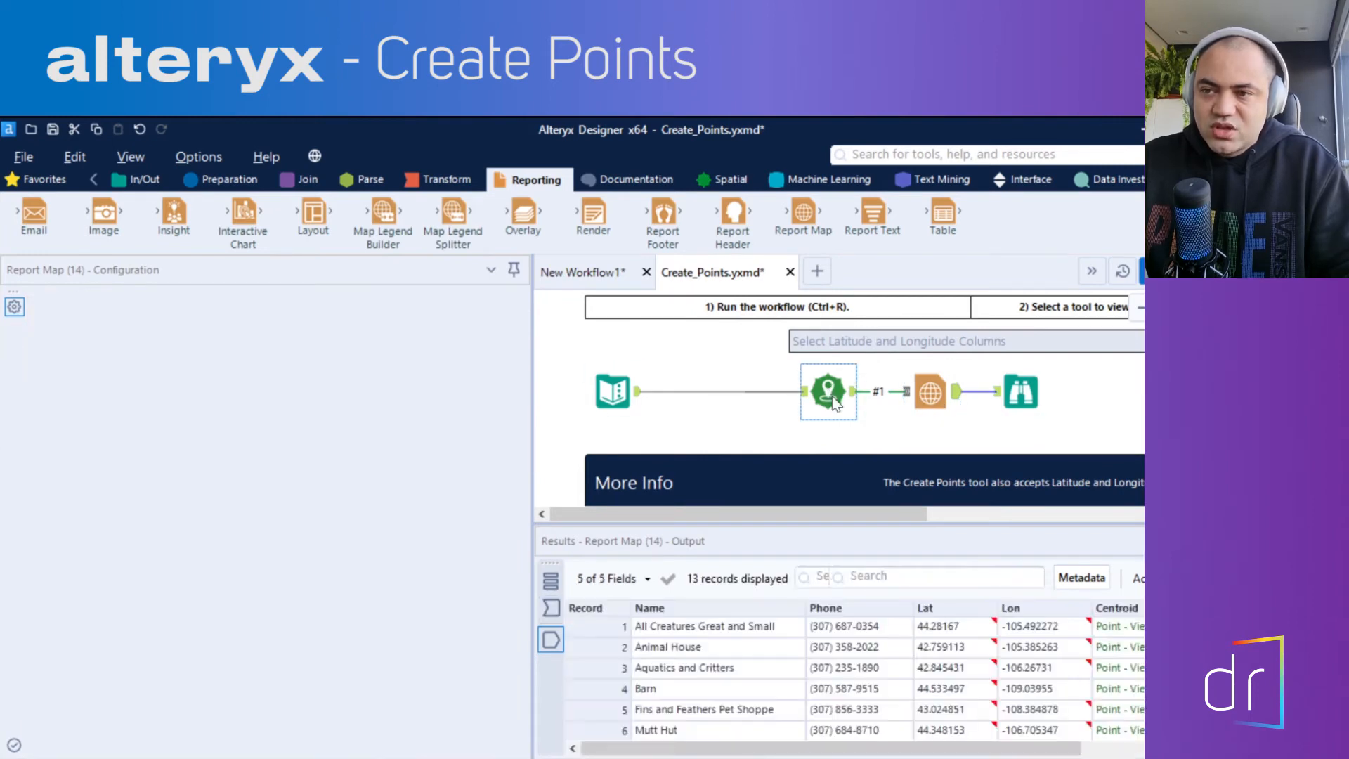
{"action": "left_click", "coordinate": [929, 387]}
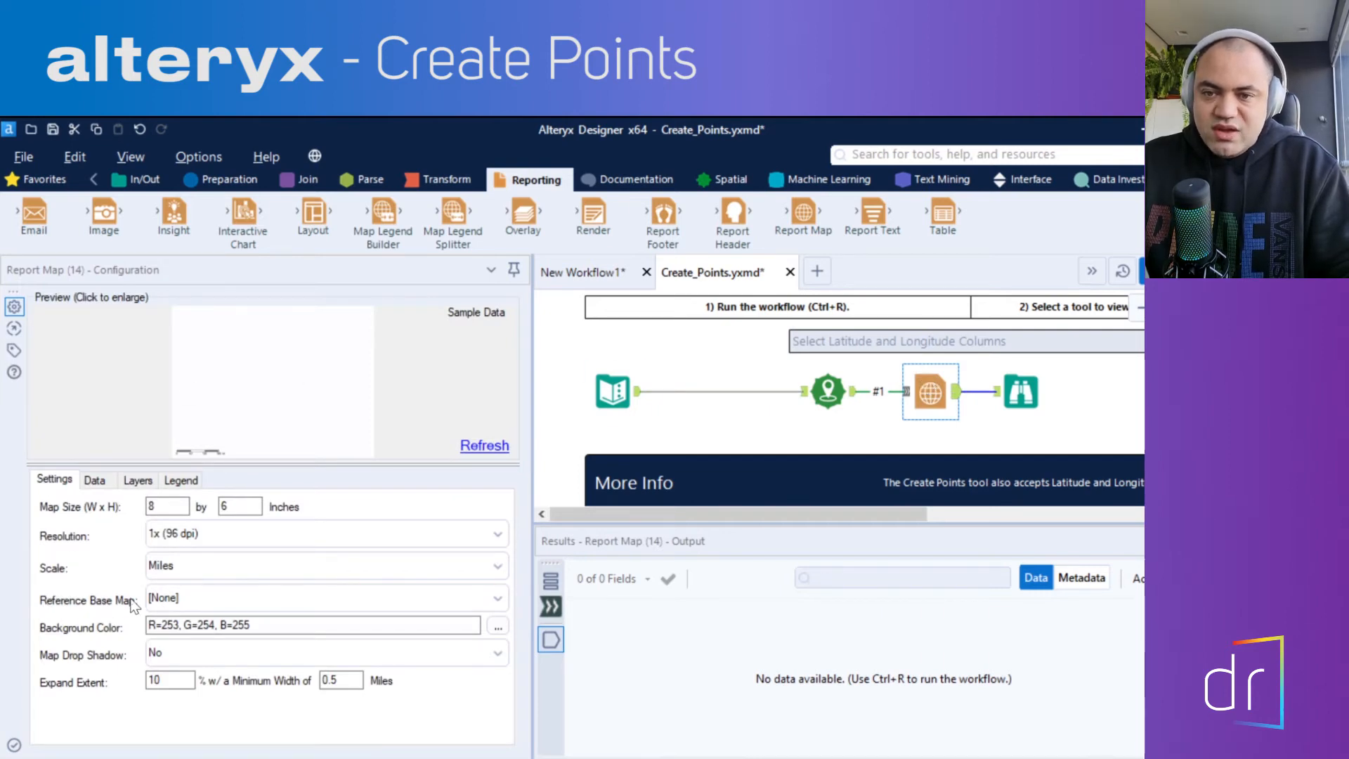
{"action": "left_click", "coordinate": [205, 602]}
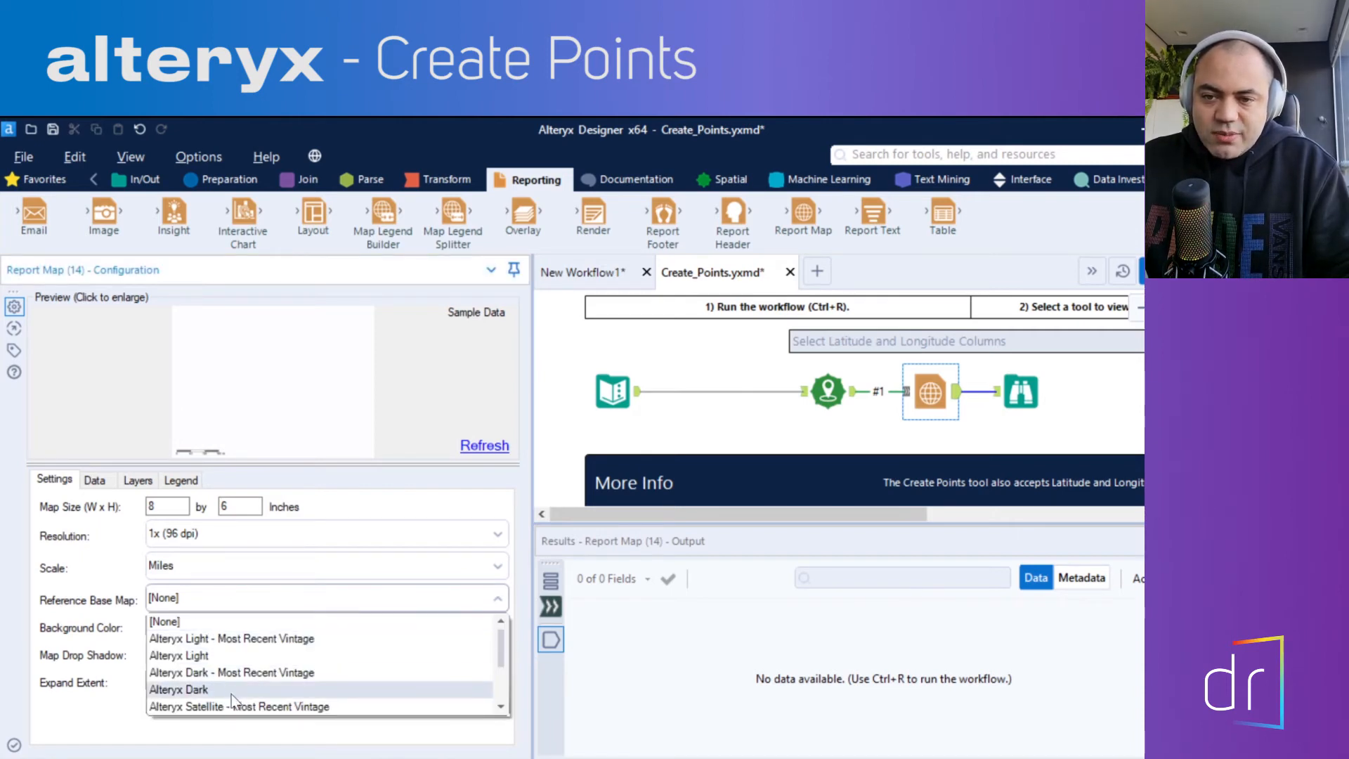
{"action": "left_click", "coordinate": [204, 636]}
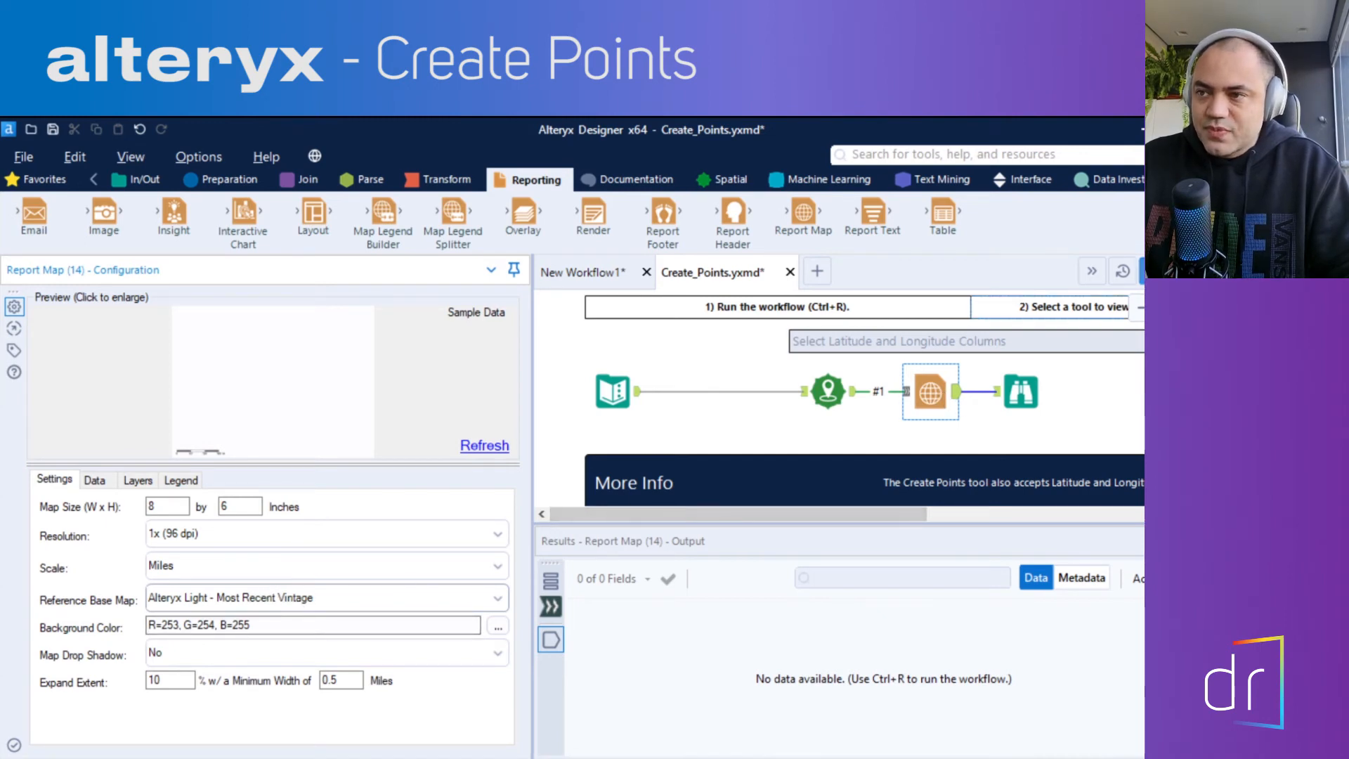
{"action": "left_click", "coordinate": [1158, 271]}
{"action": "key", "text": "ctrl+r"}
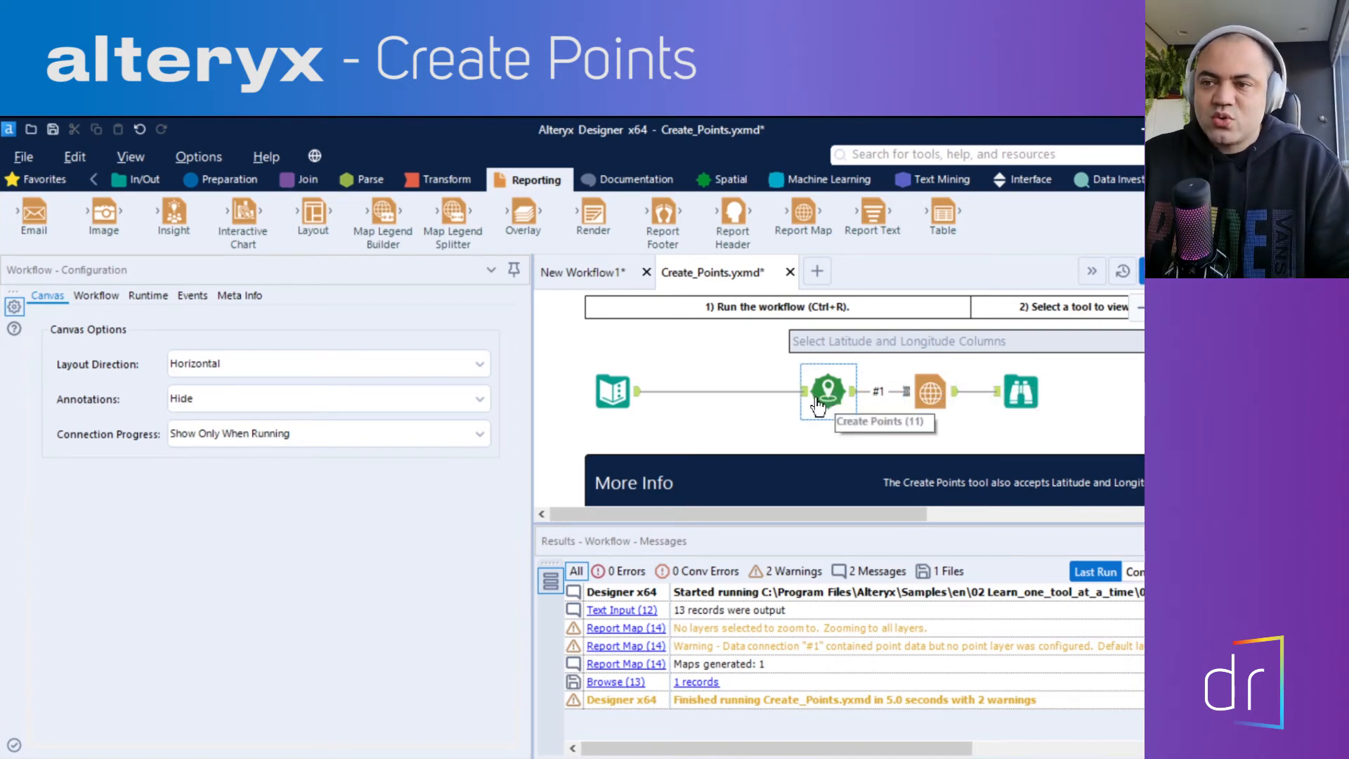
- Examine the Report Map preview and the Browse tool's map of all records in a separate window
{"action": "left_click", "coordinate": [931, 394]}
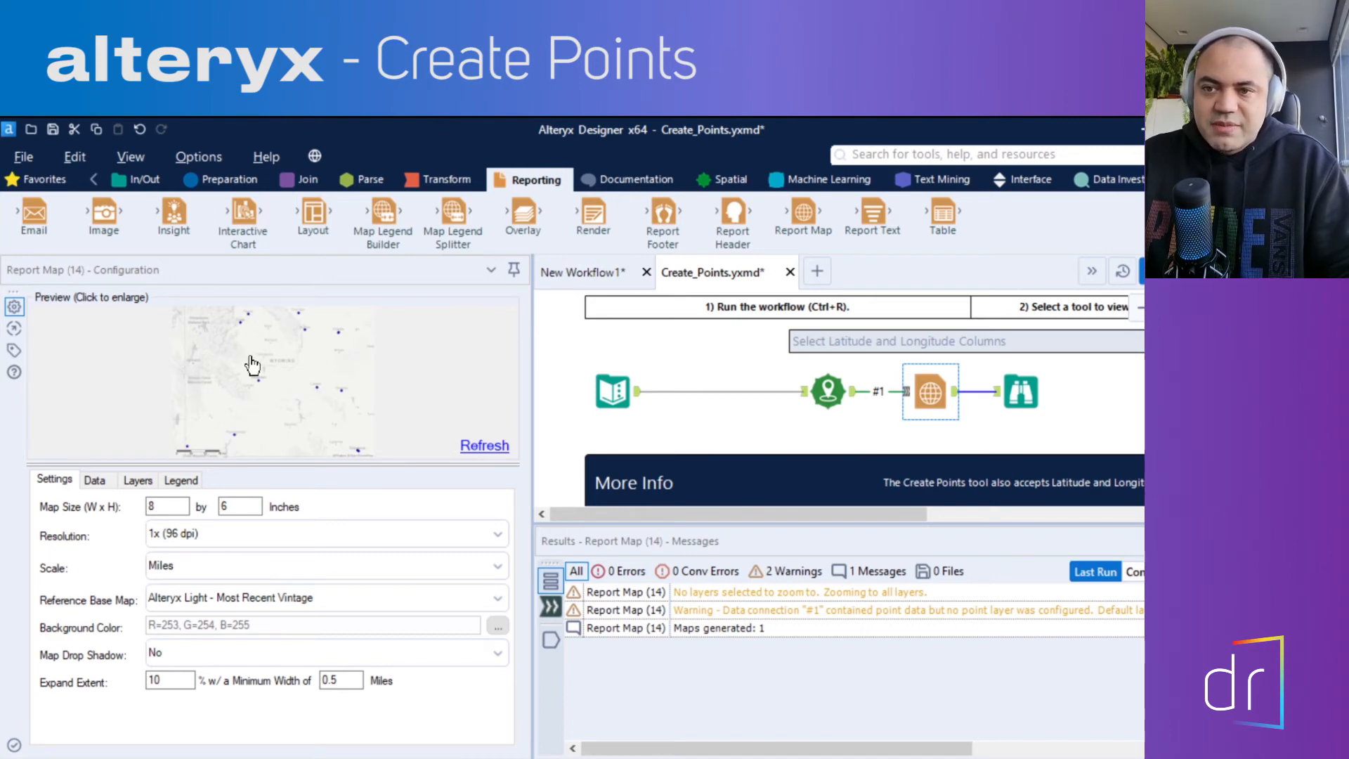
{"action": "left_click", "coordinate": [1025, 395]}
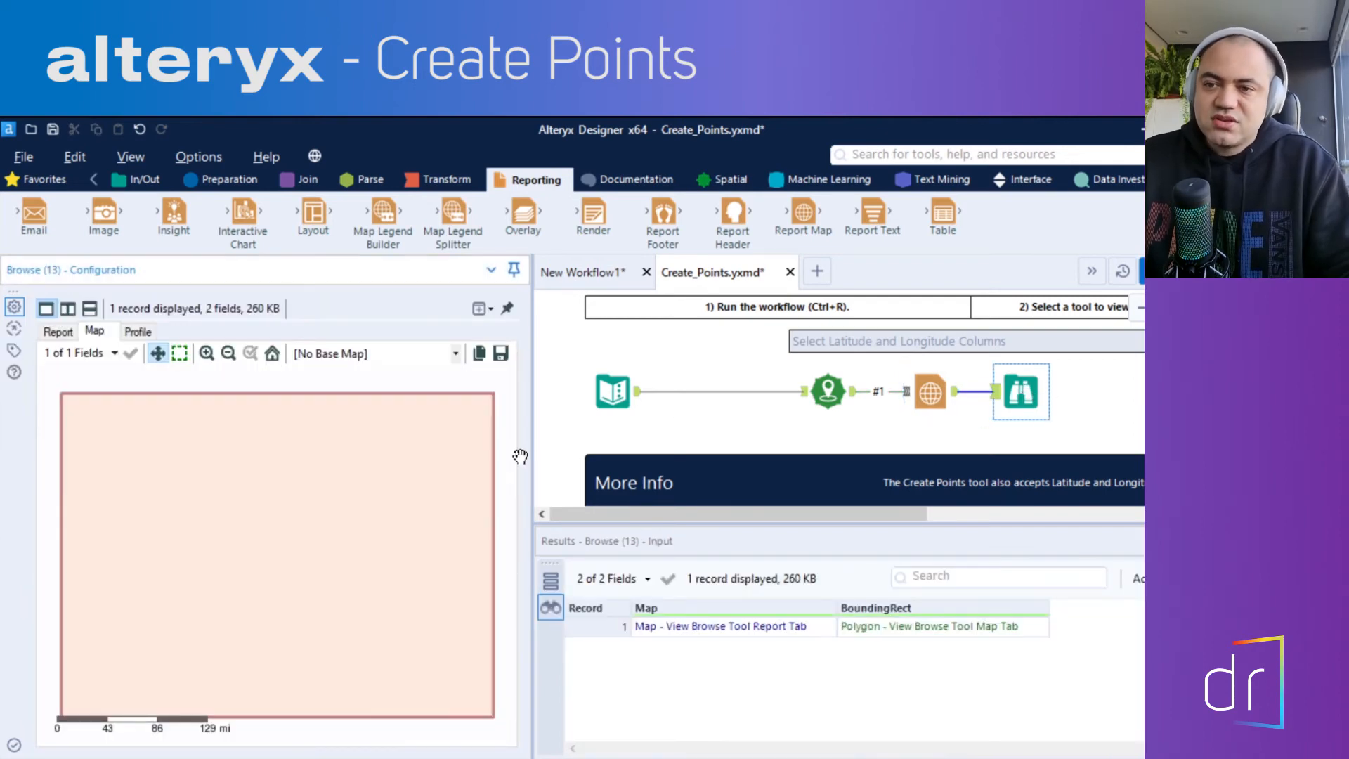
{"action": "left_click_drag", "start_coordinate": [534, 457], "coordinate": [622, 457]}
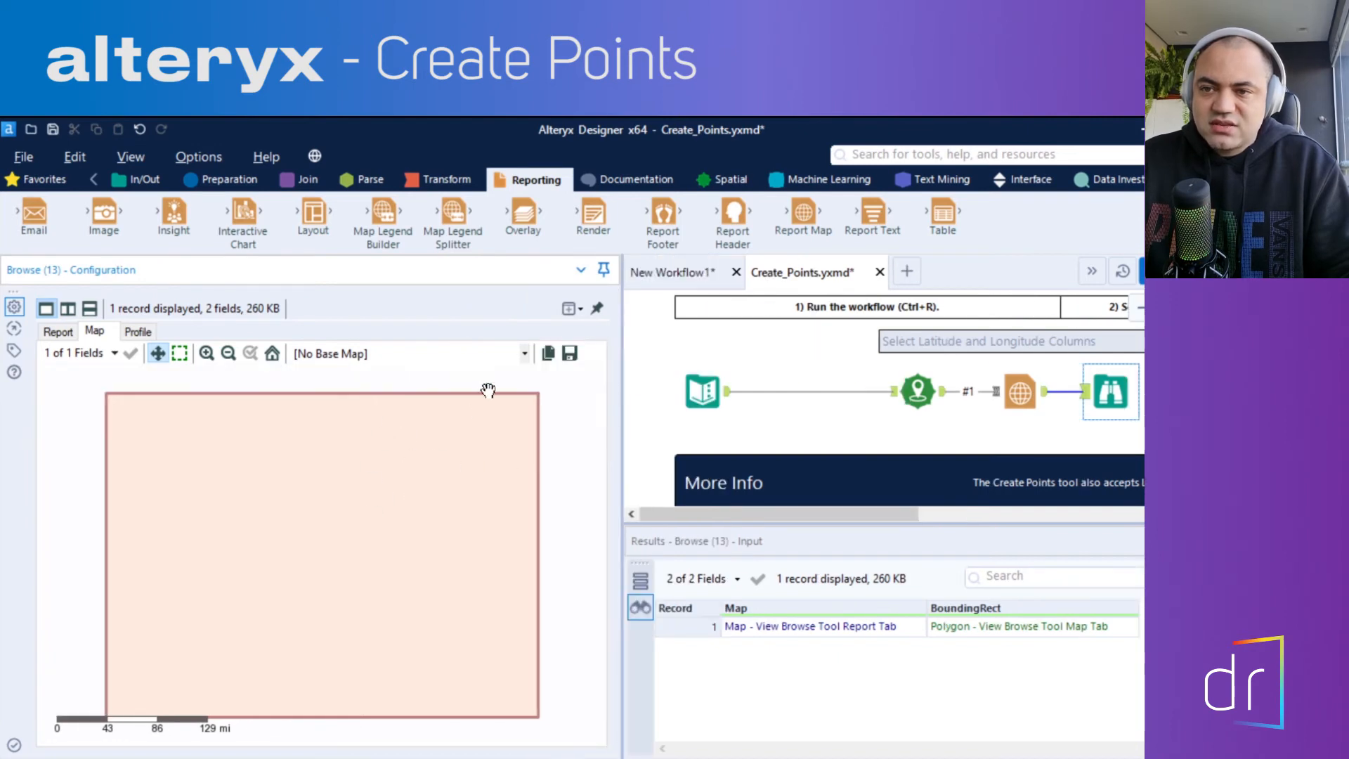
{"action": "left_click", "coordinate": [581, 308]}
{"action": "left_click", "coordinate": [524, 330]}
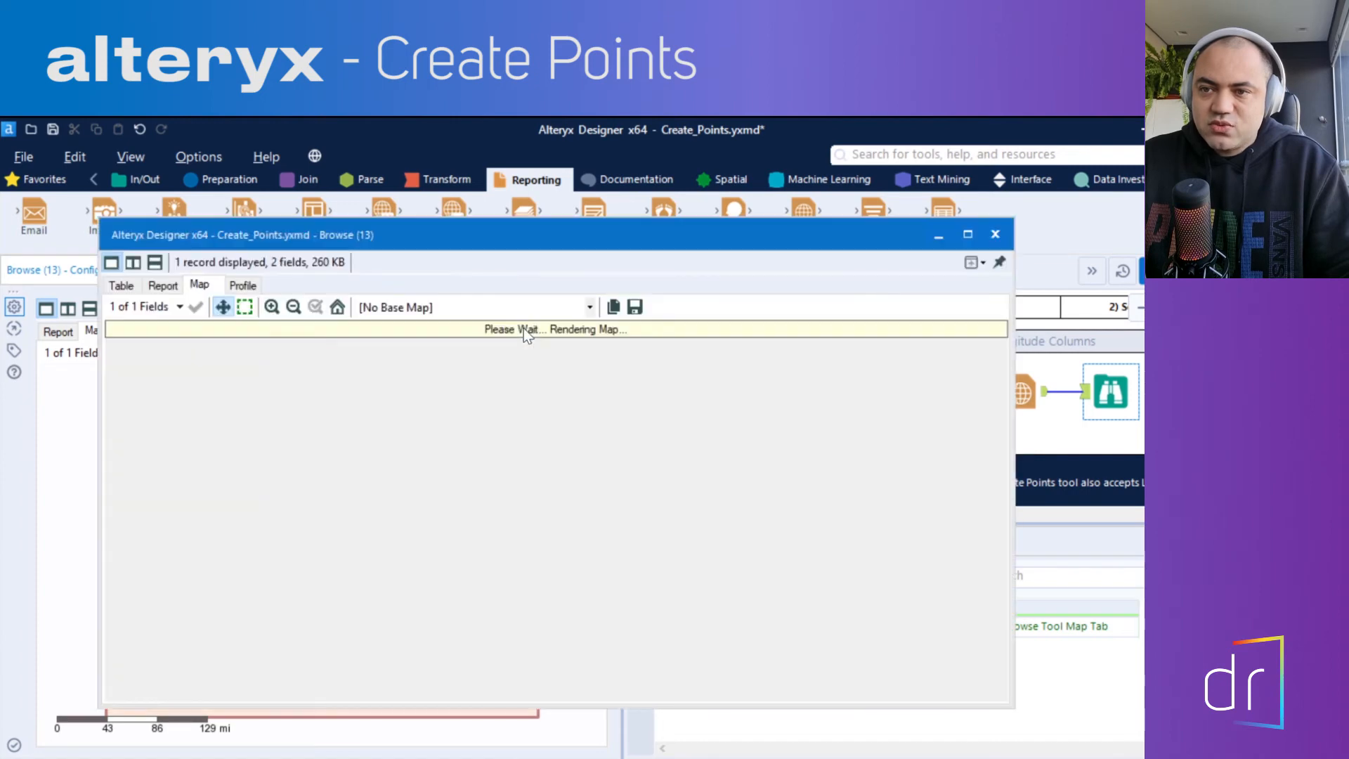
{"action": "scroll", "coordinate": [537, 450], "scroll_direction": "down", "scroll_amount": 1}
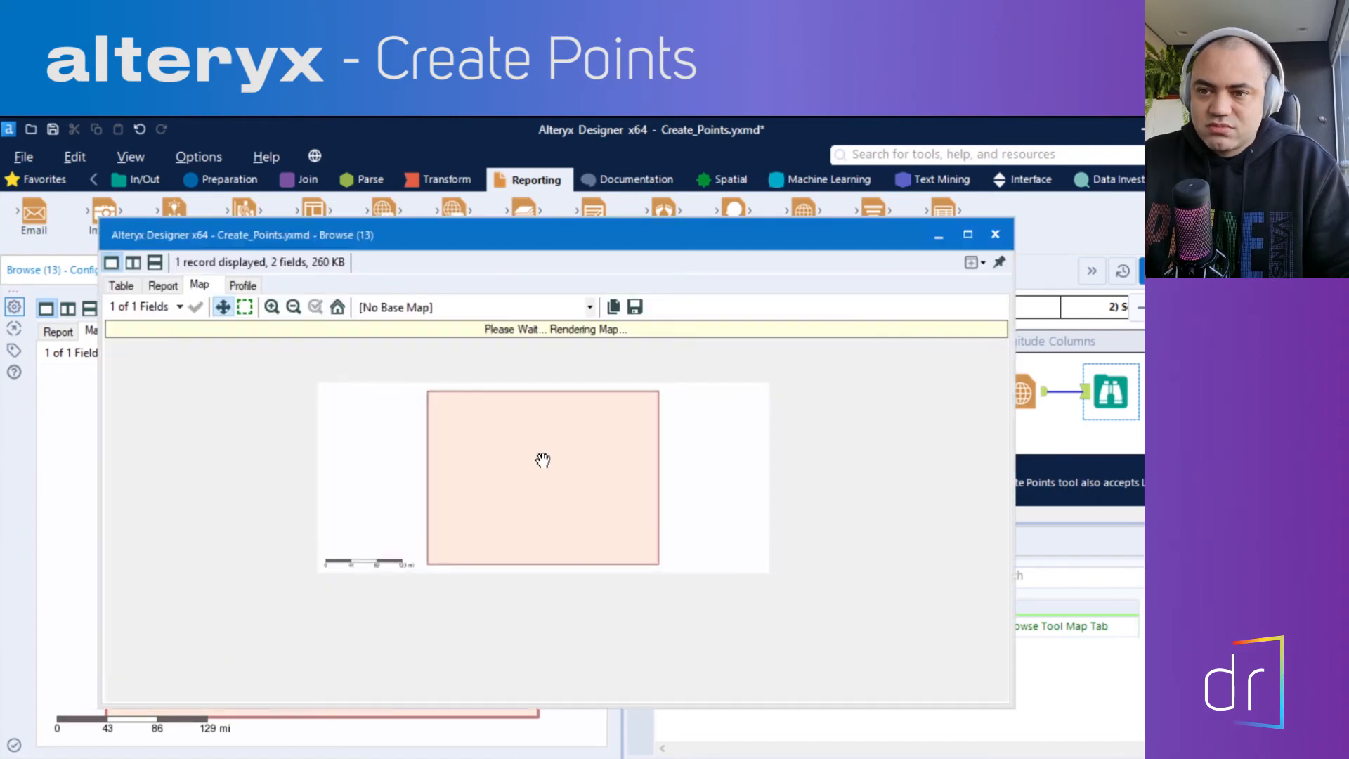
{"action": "scroll", "coordinate": [553, 475], "scroll_direction": "up", "scroll_amount": 2}
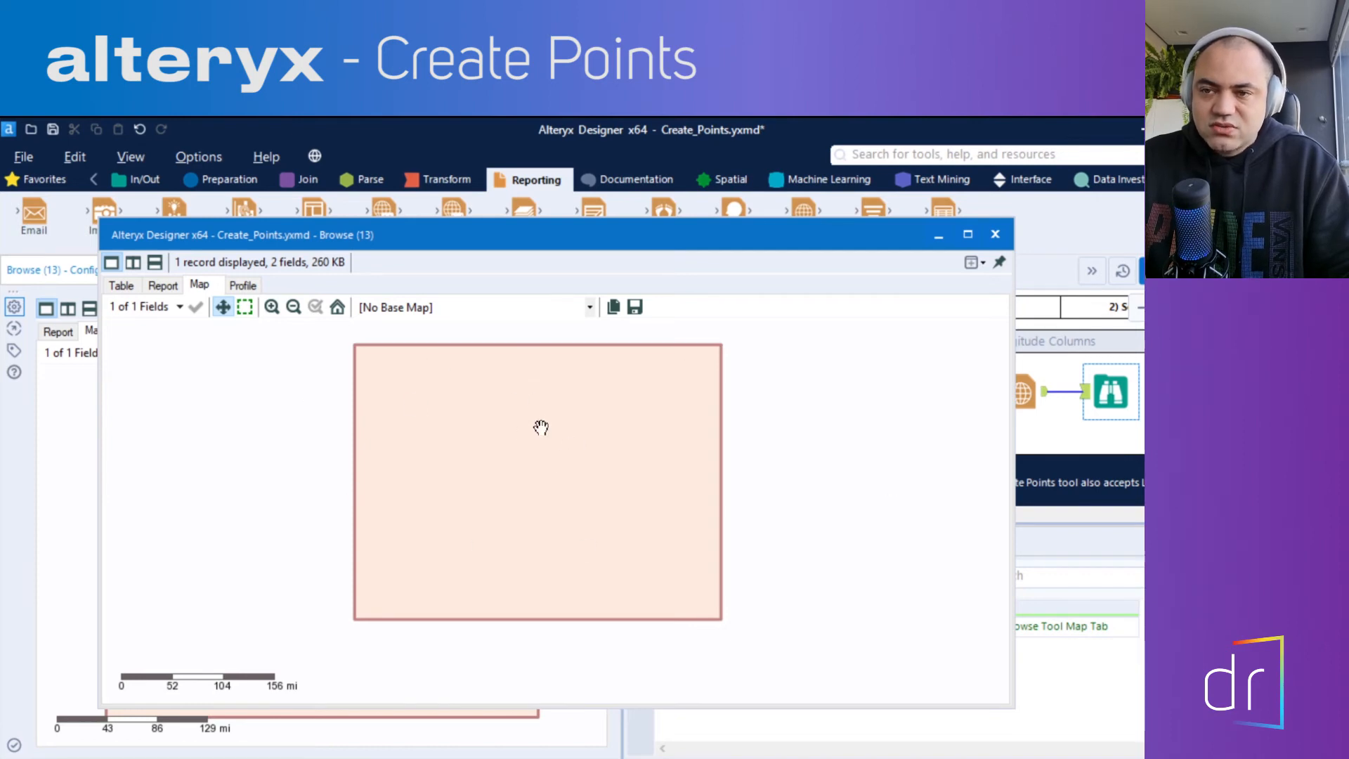
{"action": "left_click", "coordinate": [995, 234]}
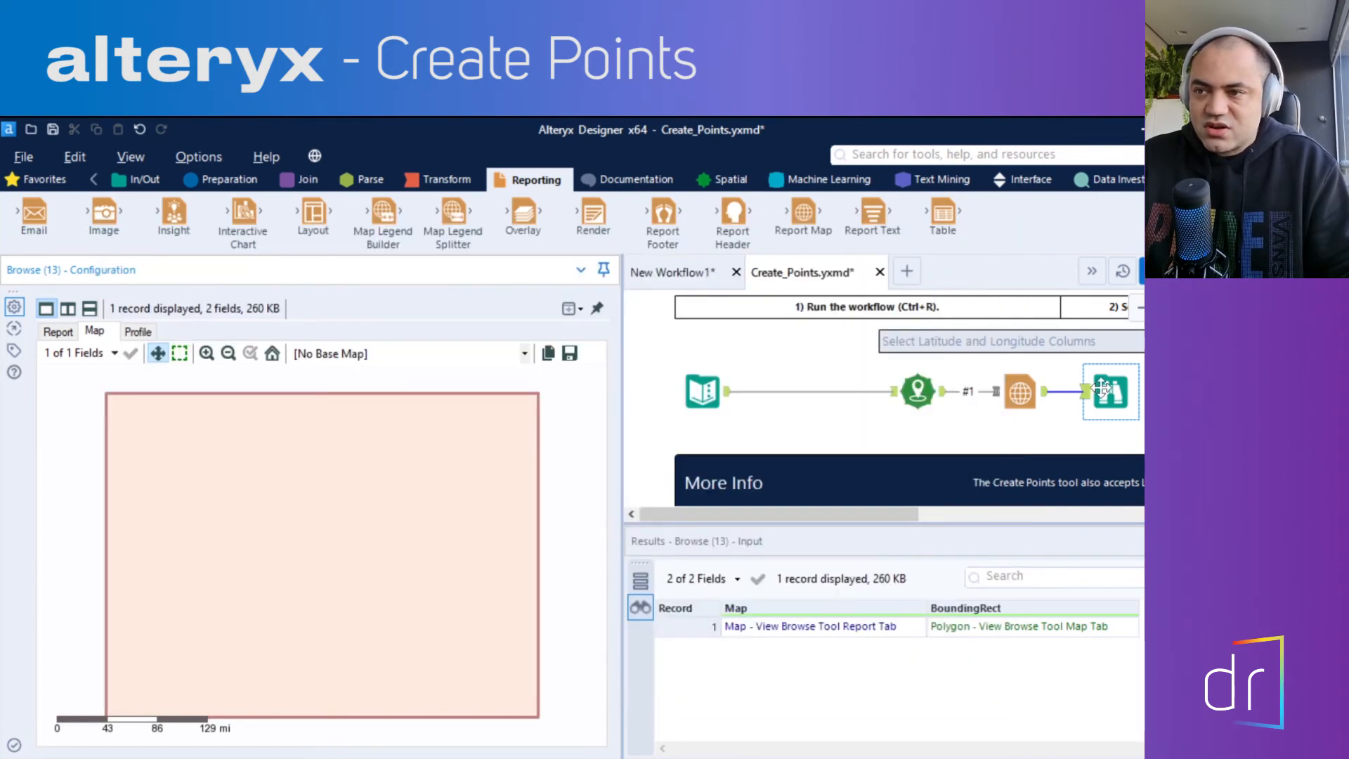
- Replace the Browse tool after Report Map with a new Browse tool, run the workflow and display its report
{"action": "key", "text": "Delete"}
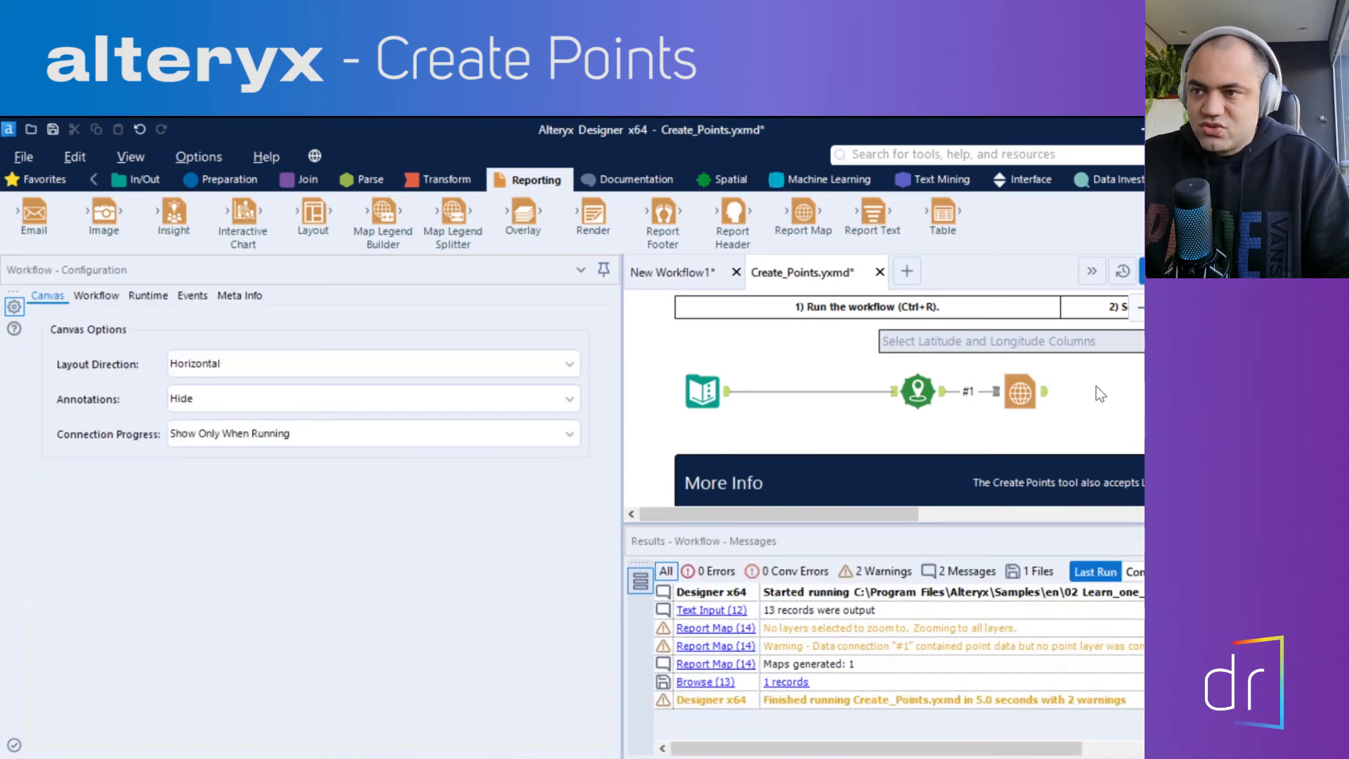
{"action": "left_click", "coordinate": [1040, 394]}
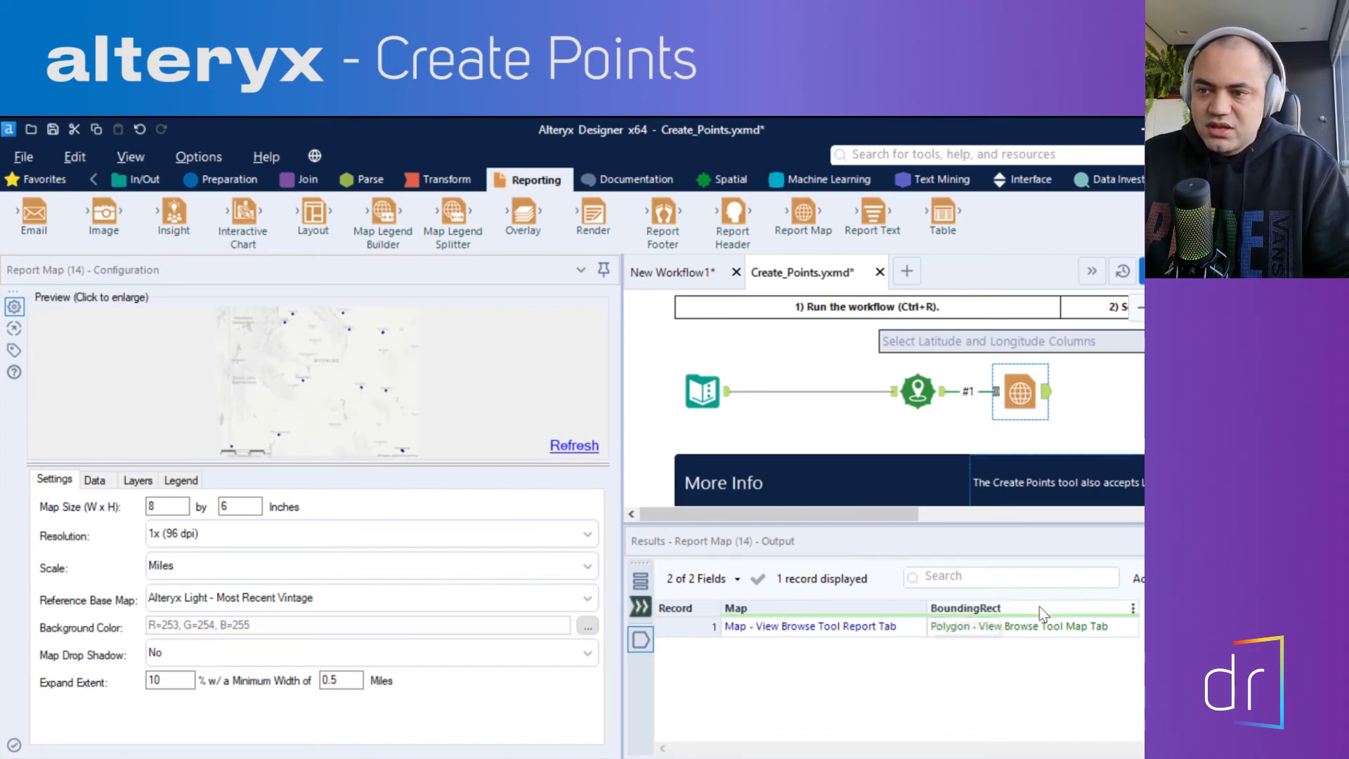
{"action": "left_click", "coordinate": [141, 179]}
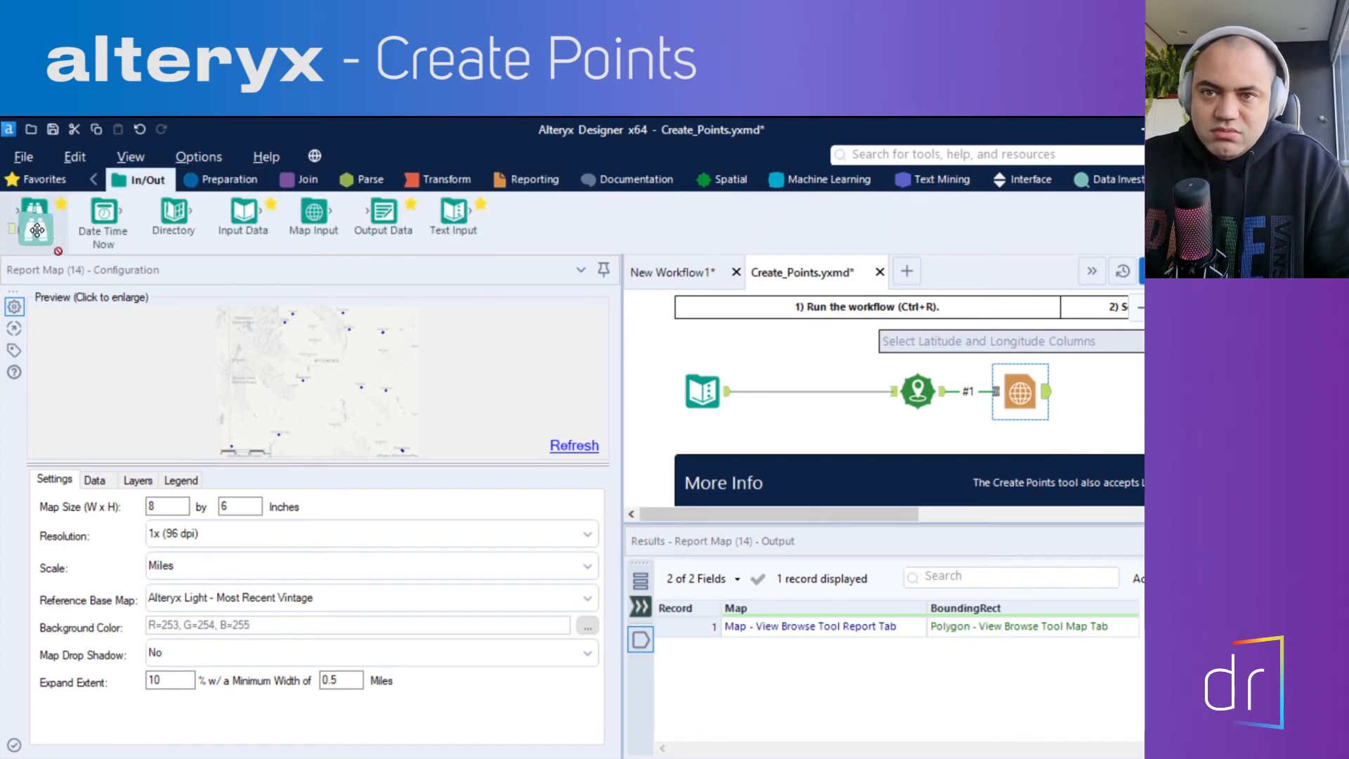
{"action": "left_click_drag", "start_coordinate": [33, 211], "coordinate": [1120, 389]}
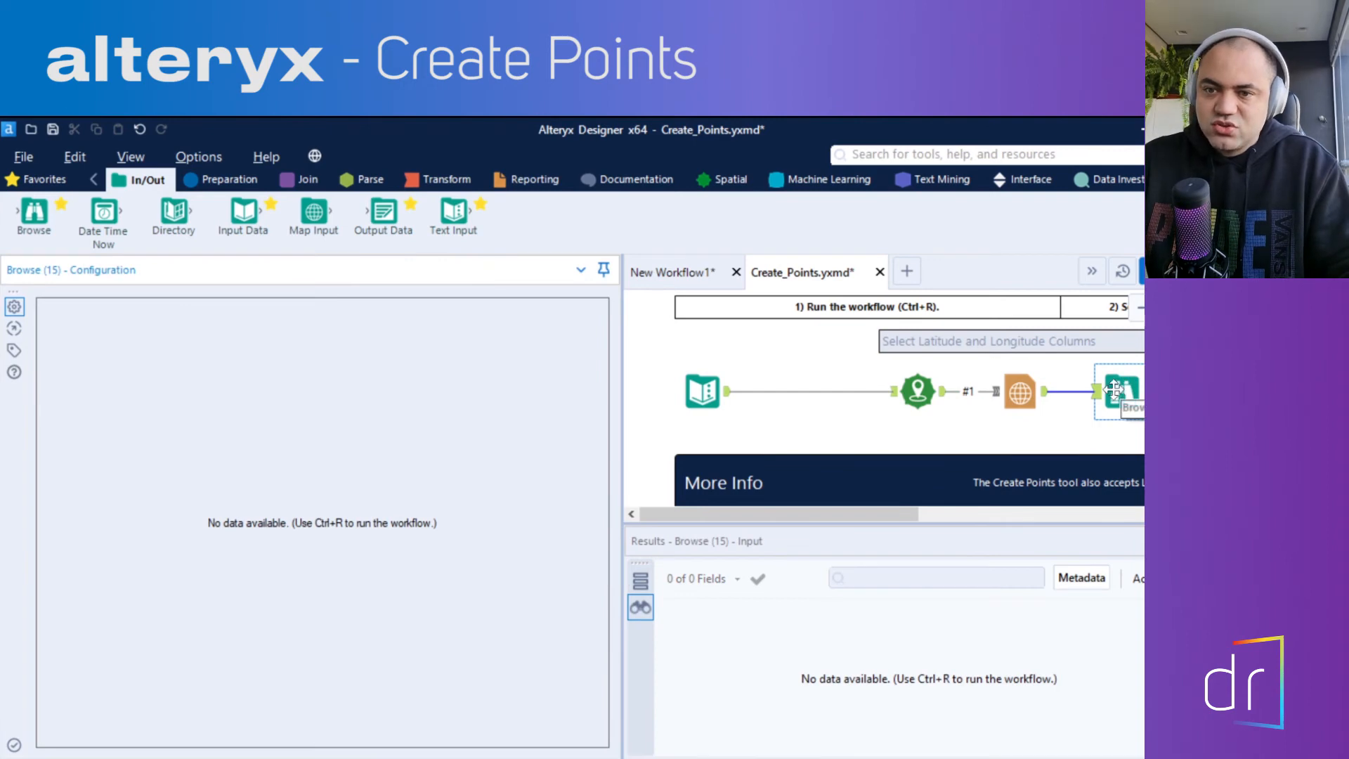
{"action": "left_click", "coordinate": [1121, 362]}
{"action": "key", "text": "ctrl+r"}
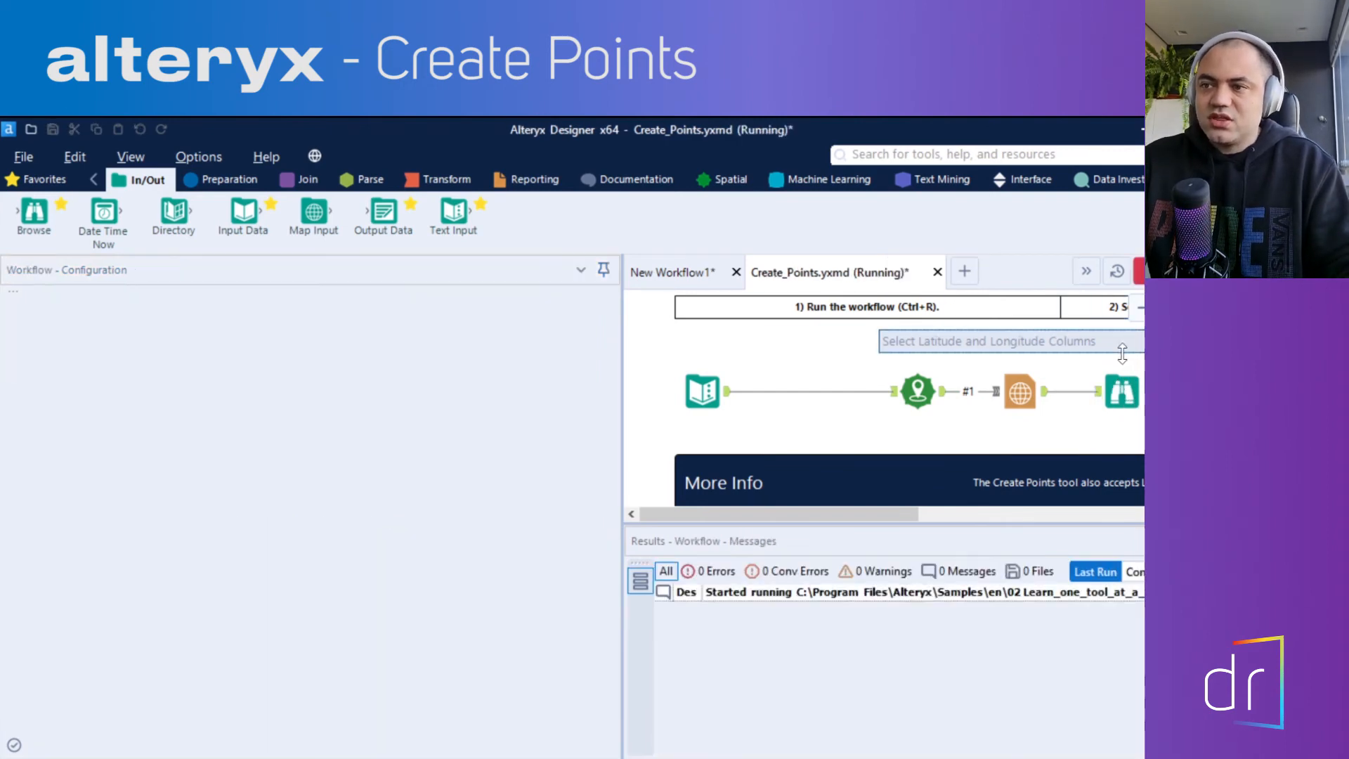
{"action": "left_click", "coordinate": [1119, 397]}
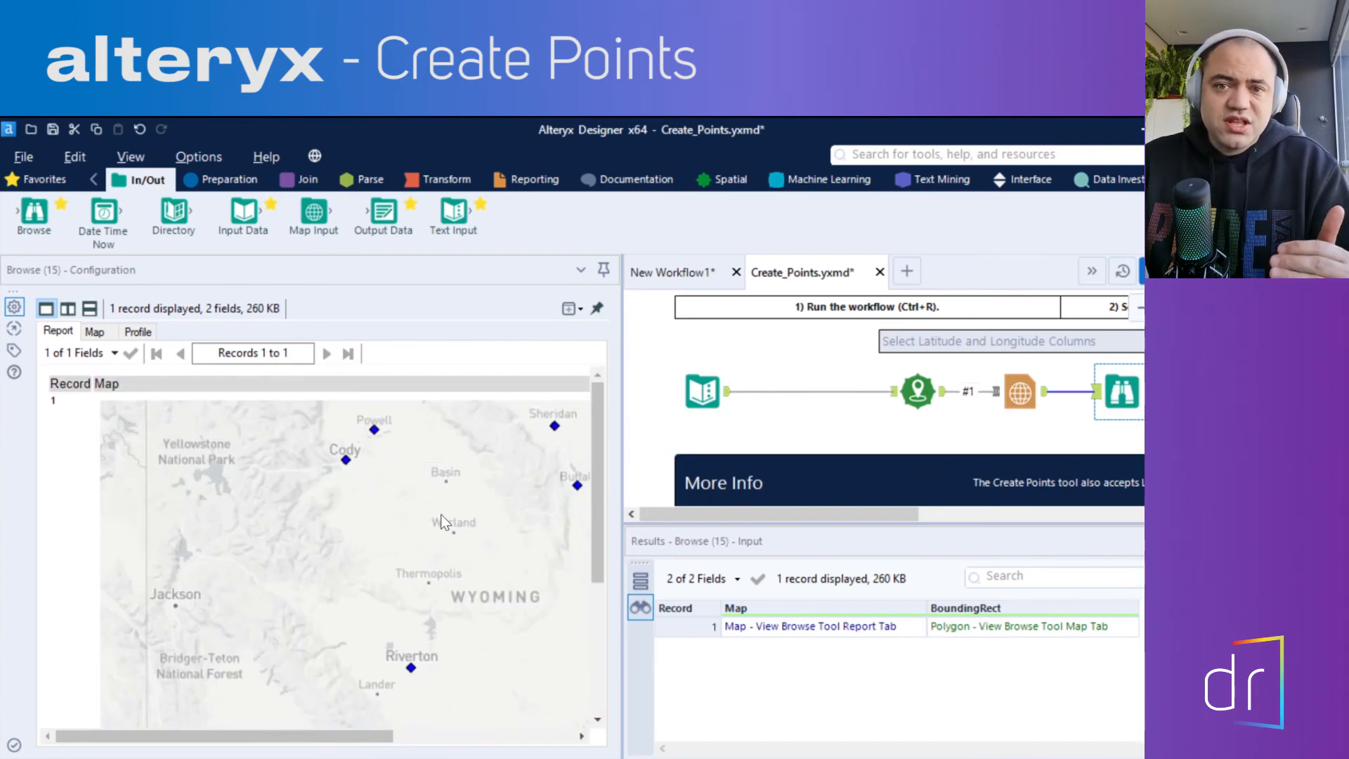
- Open the Browse report for all records in a new window and examine the plotted points on the base map
{"action": "left_click", "coordinate": [573, 308]}
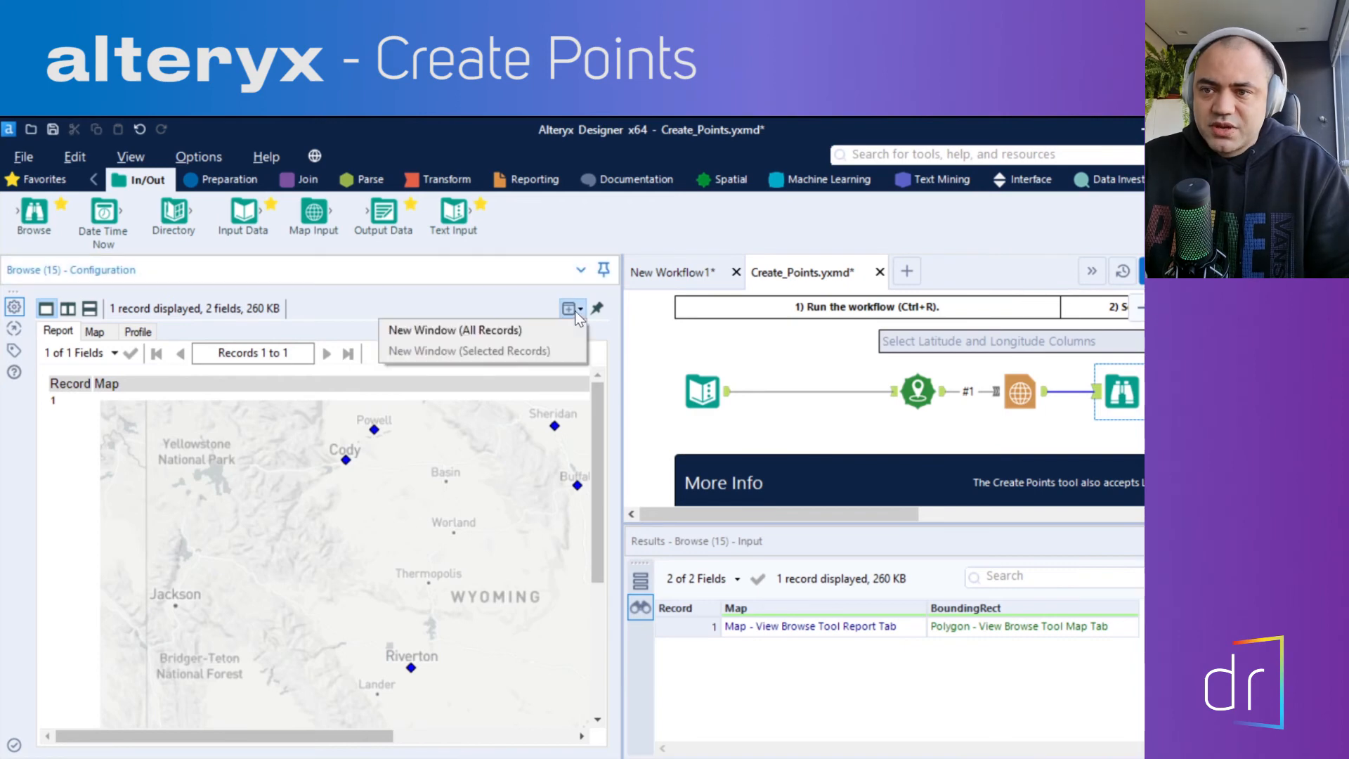
{"action": "left_click", "coordinate": [541, 330]}
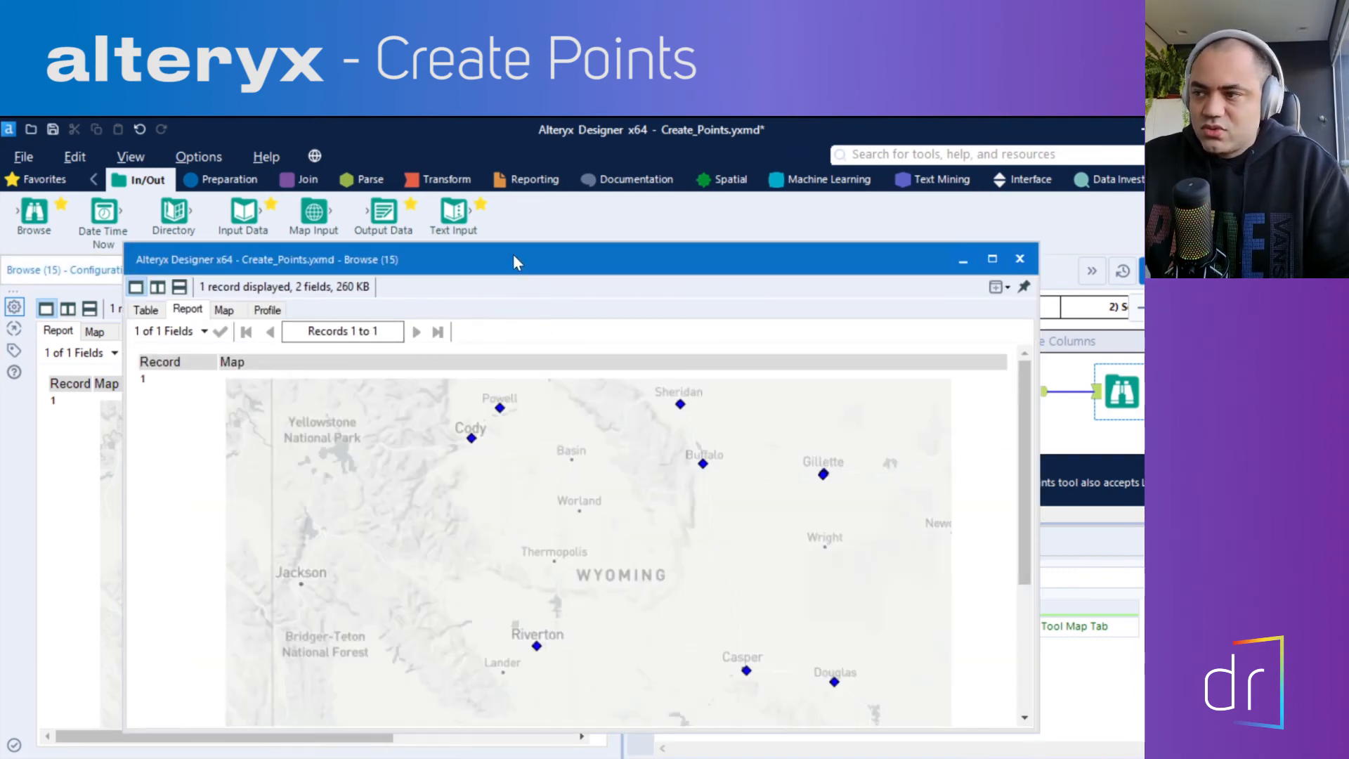
{"action": "left_click_drag", "start_coordinate": [514, 256], "coordinate": [545, 250]}
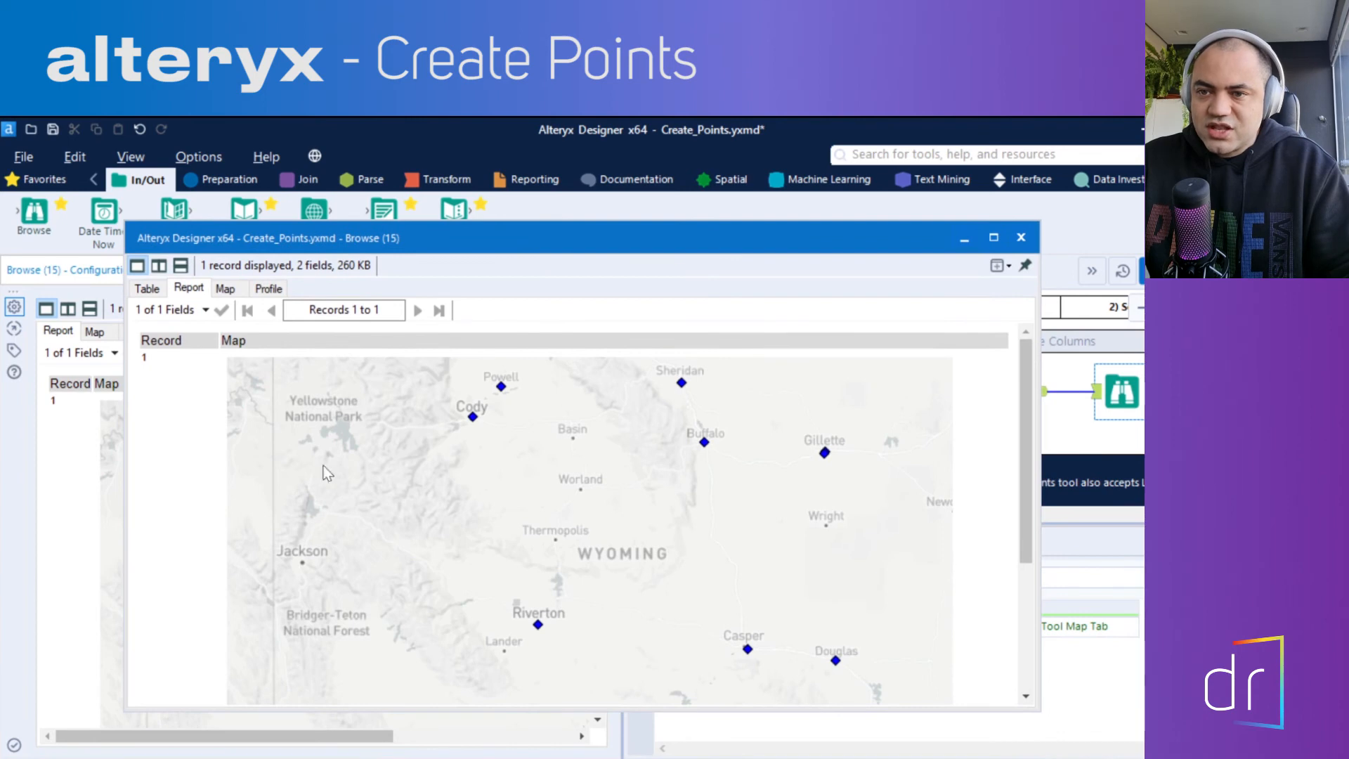
{"action": "scroll", "coordinate": [548, 506], "scroll_direction": "down", "scroll_amount": 2}
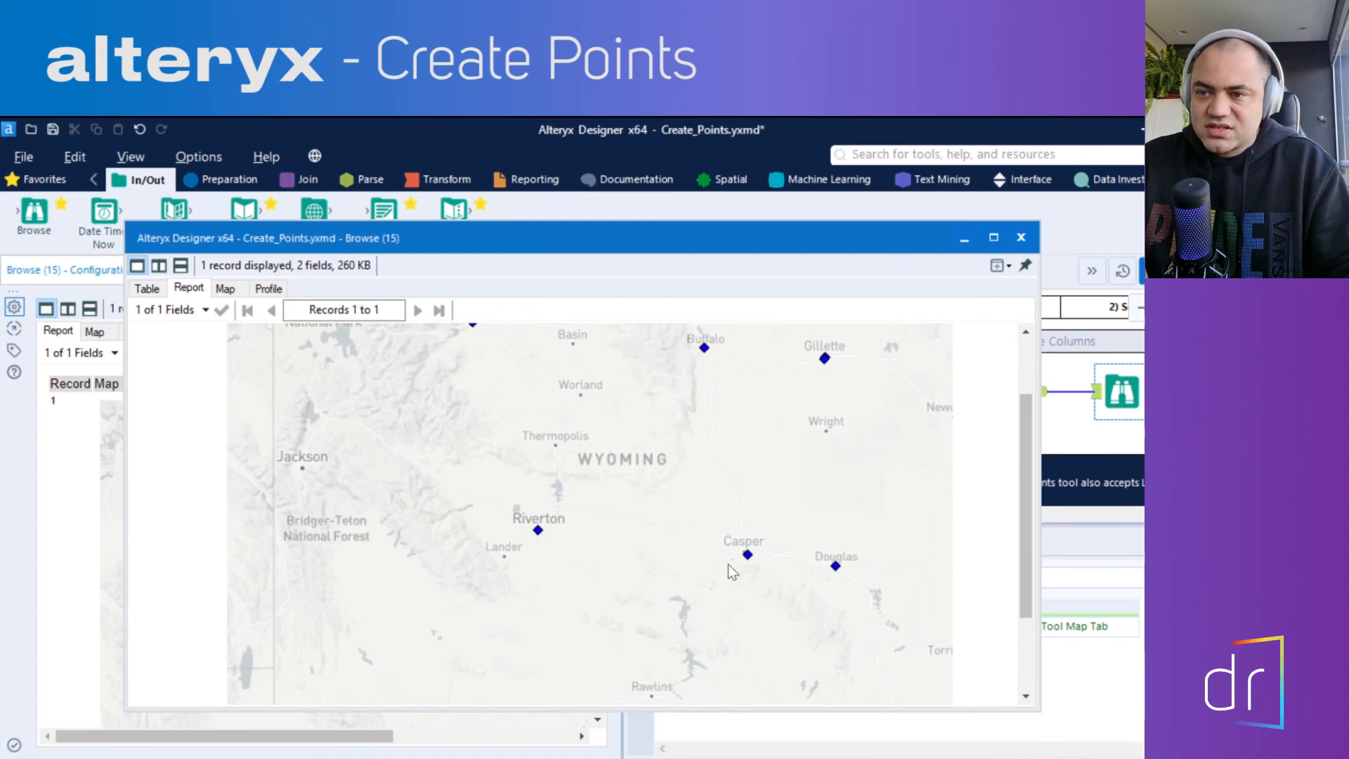
{"action": "scroll", "coordinate": [773, 537], "scroll_direction": "up", "scroll_amount": 2}
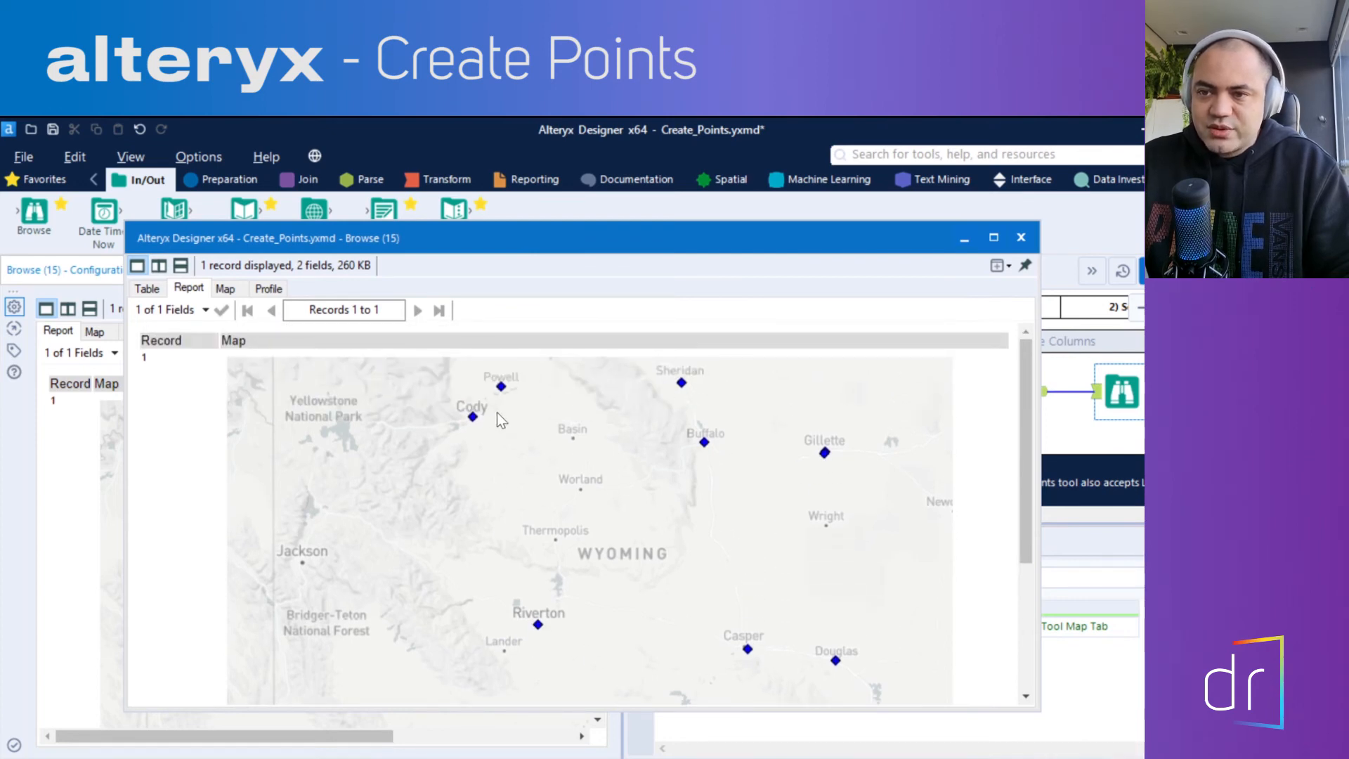
{"action": "scroll", "coordinate": [358, 563], "scroll_direction": "down", "scroll_amount": 2}
{"action": "scroll", "coordinate": [521, 601], "scroll_direction": "up", "scroll_amount": 2}
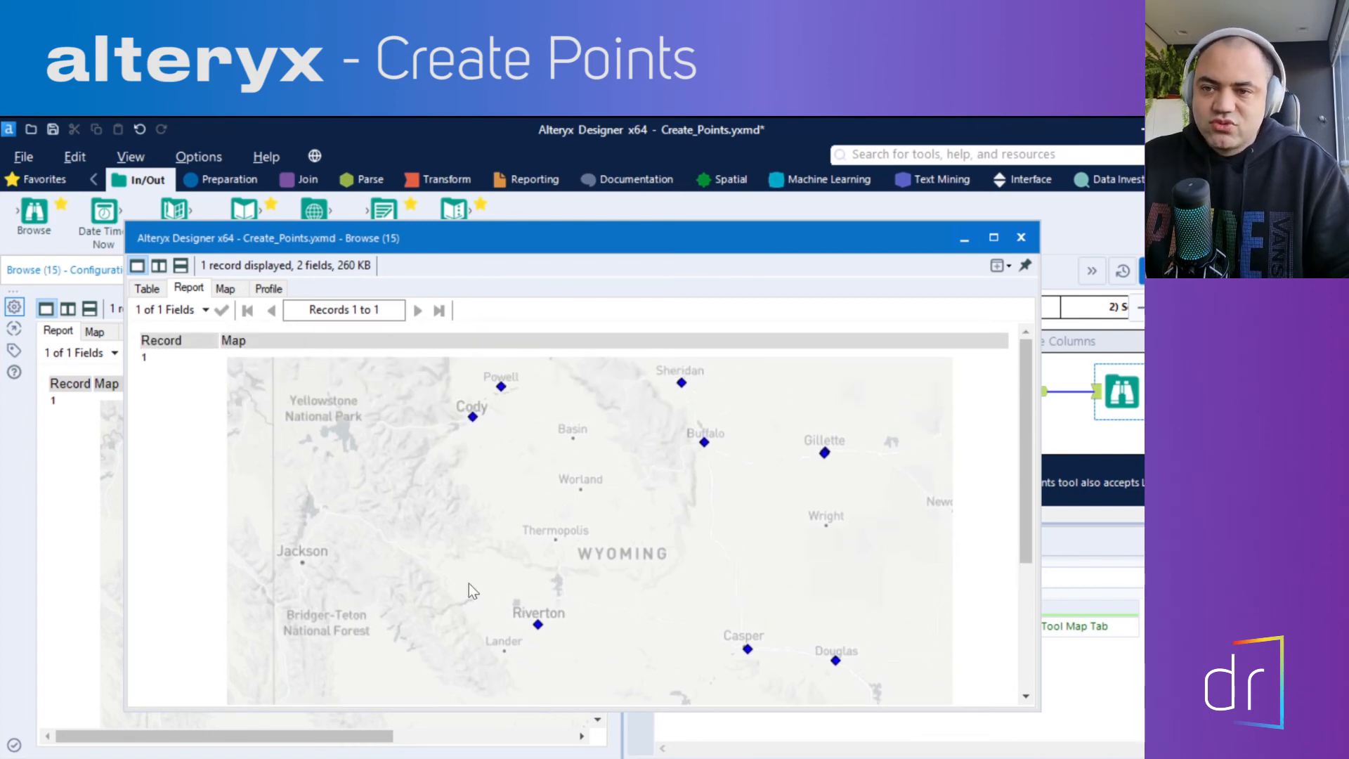
{"action": "scroll", "coordinate": [654, 658], "scroll_direction": "down", "scroll_amount": 2}
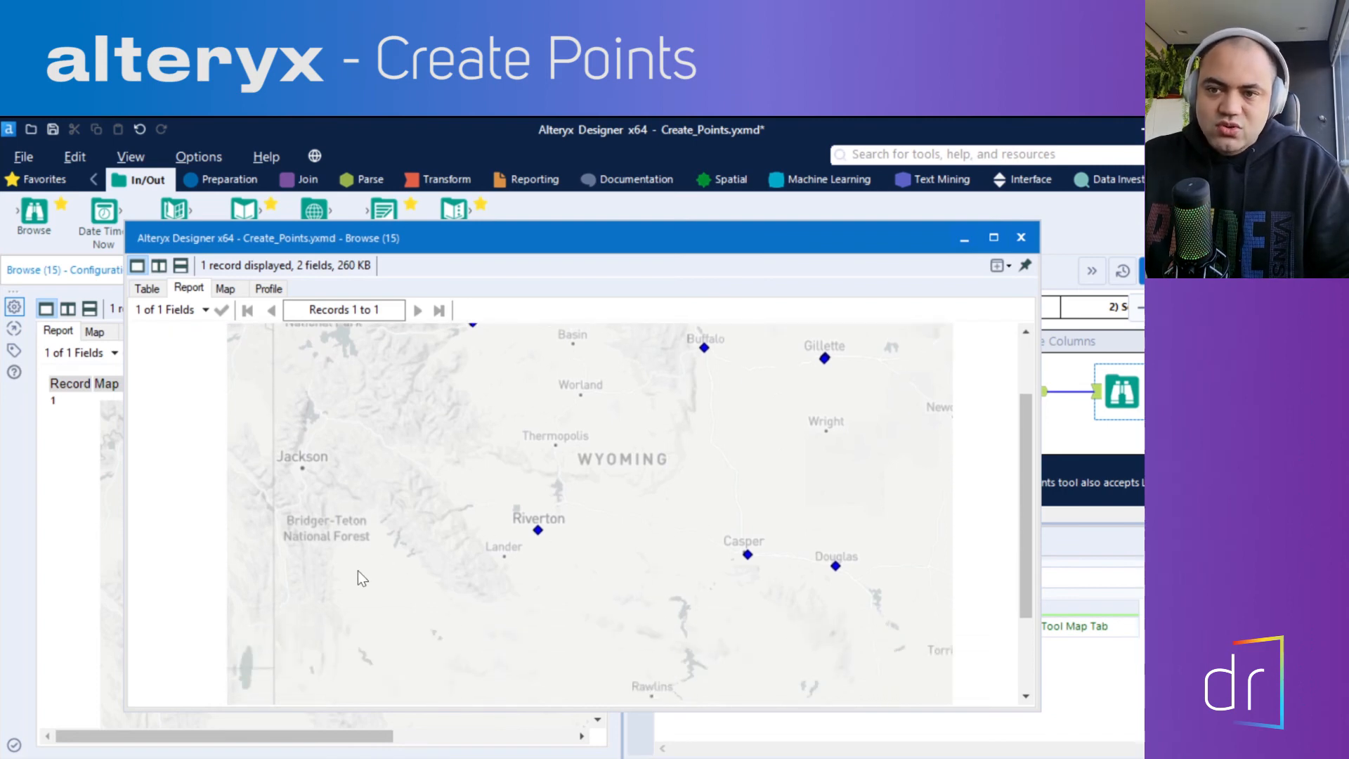
{"action": "scroll", "coordinate": [808, 570], "scroll_direction": "up", "scroll_amount": 2}
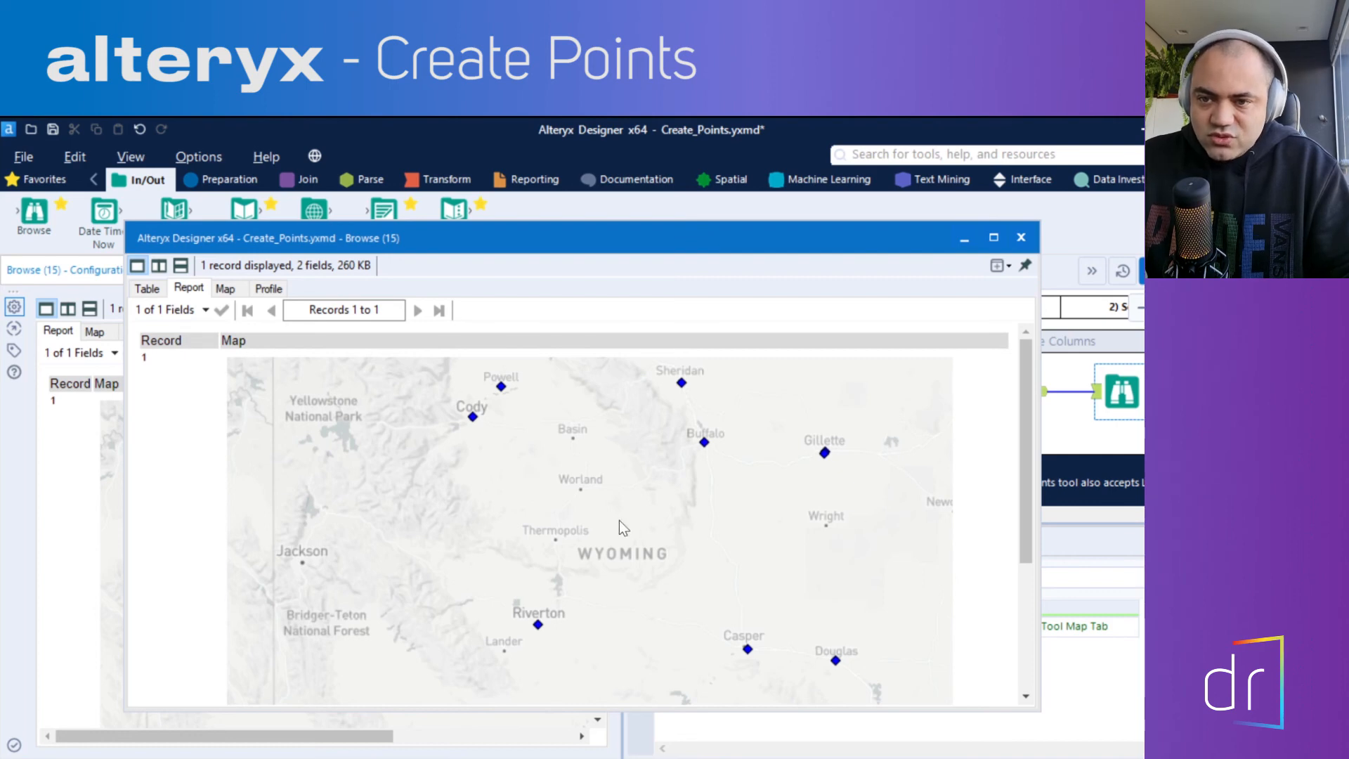
- Look over the full height of the report map down to its scale bar and close the separate Browse window
{"action": "scroll", "coordinate": [559, 516], "scroll_direction": "down", "scroll_amount": 4}
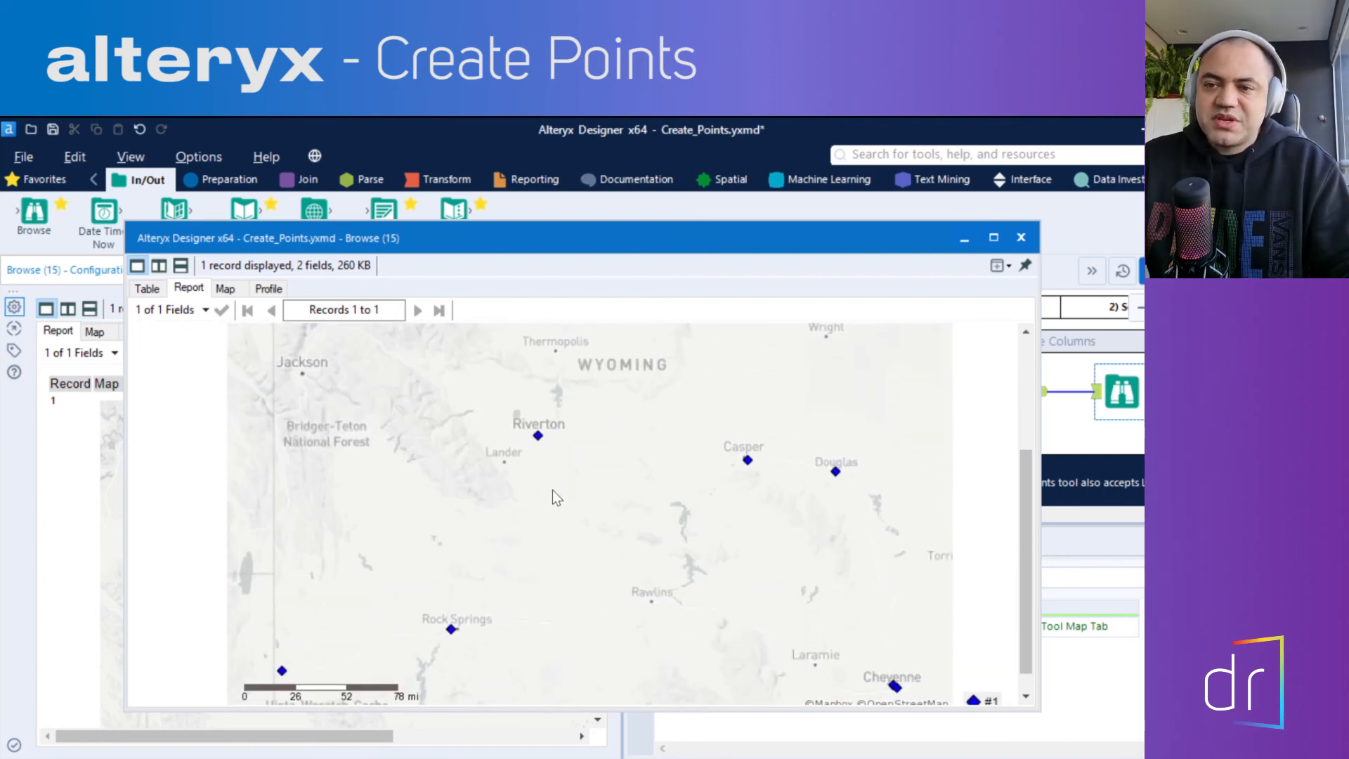
{"action": "scroll", "coordinate": [819, 608], "scroll_direction": "up", "scroll_amount": 4}
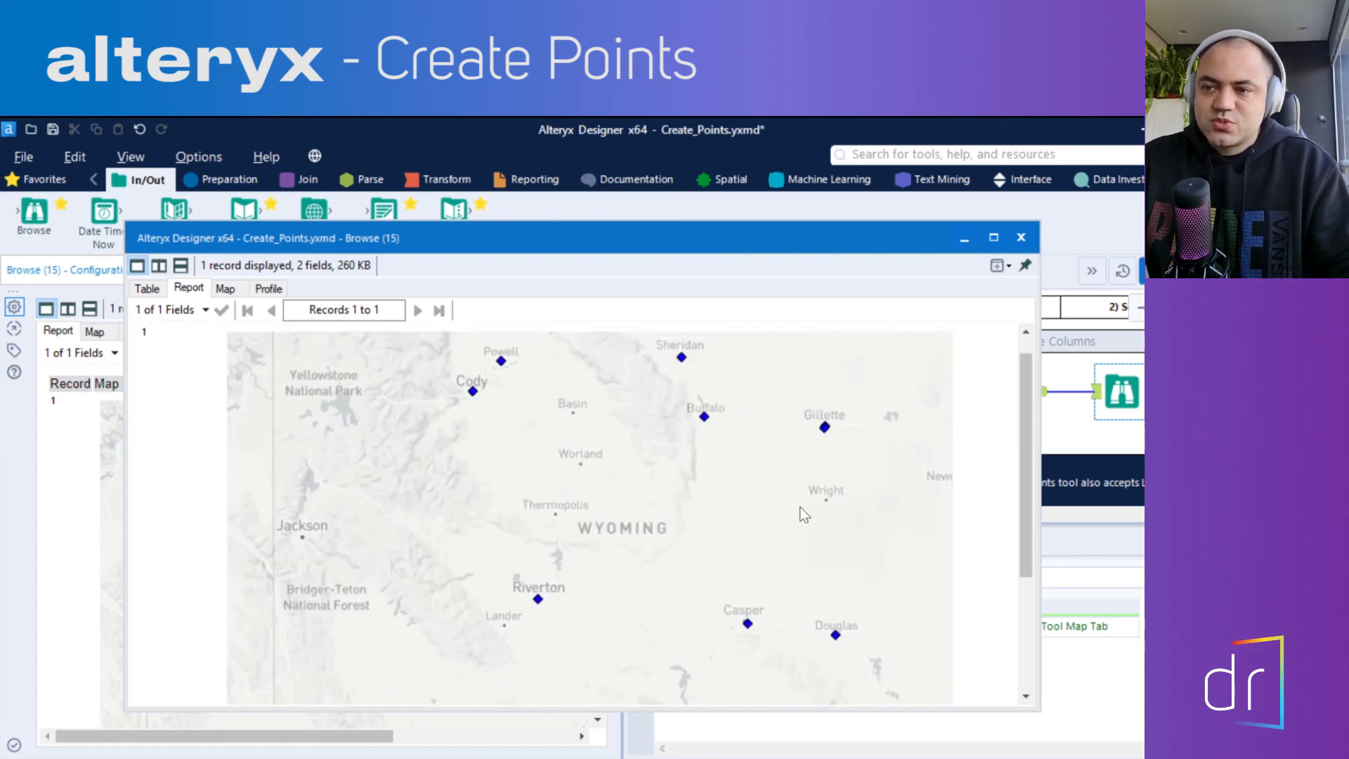
{"action": "left_click", "coordinate": [1021, 237]}
- Review the Create Points and Report Map configurations, and examine the eastern part of the map in the Browse tool's report
{"action": "left_click", "coordinate": [918, 390]}
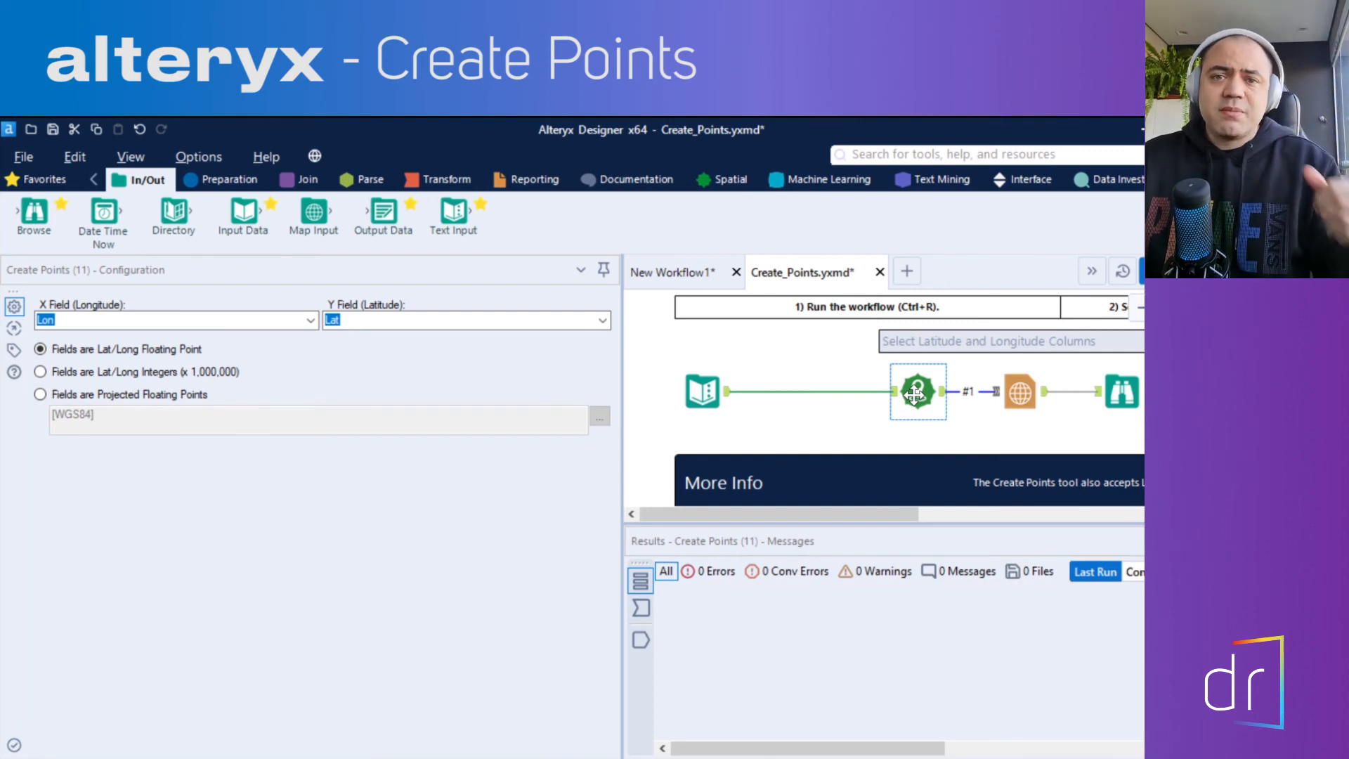
{"action": "left_click", "coordinate": [1021, 393]}
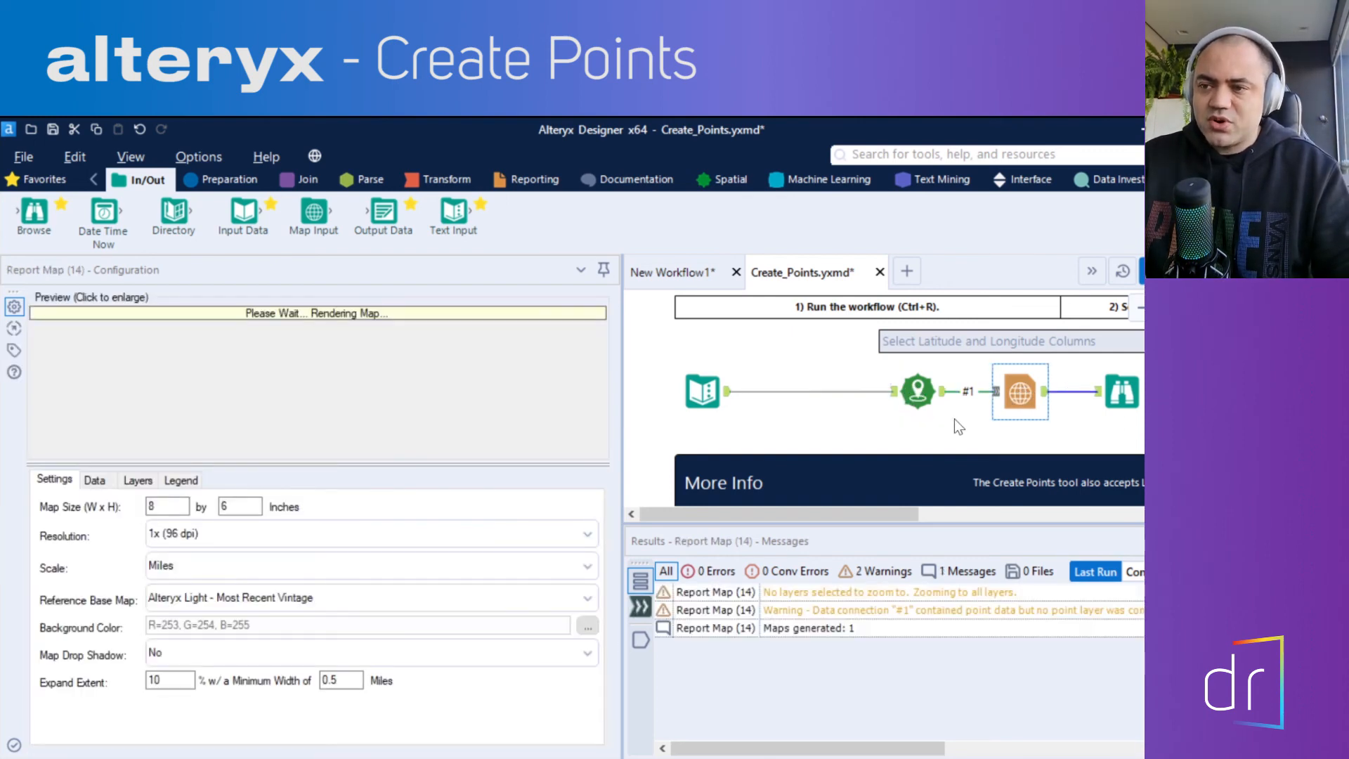
{"action": "left_click", "coordinate": [921, 401]}
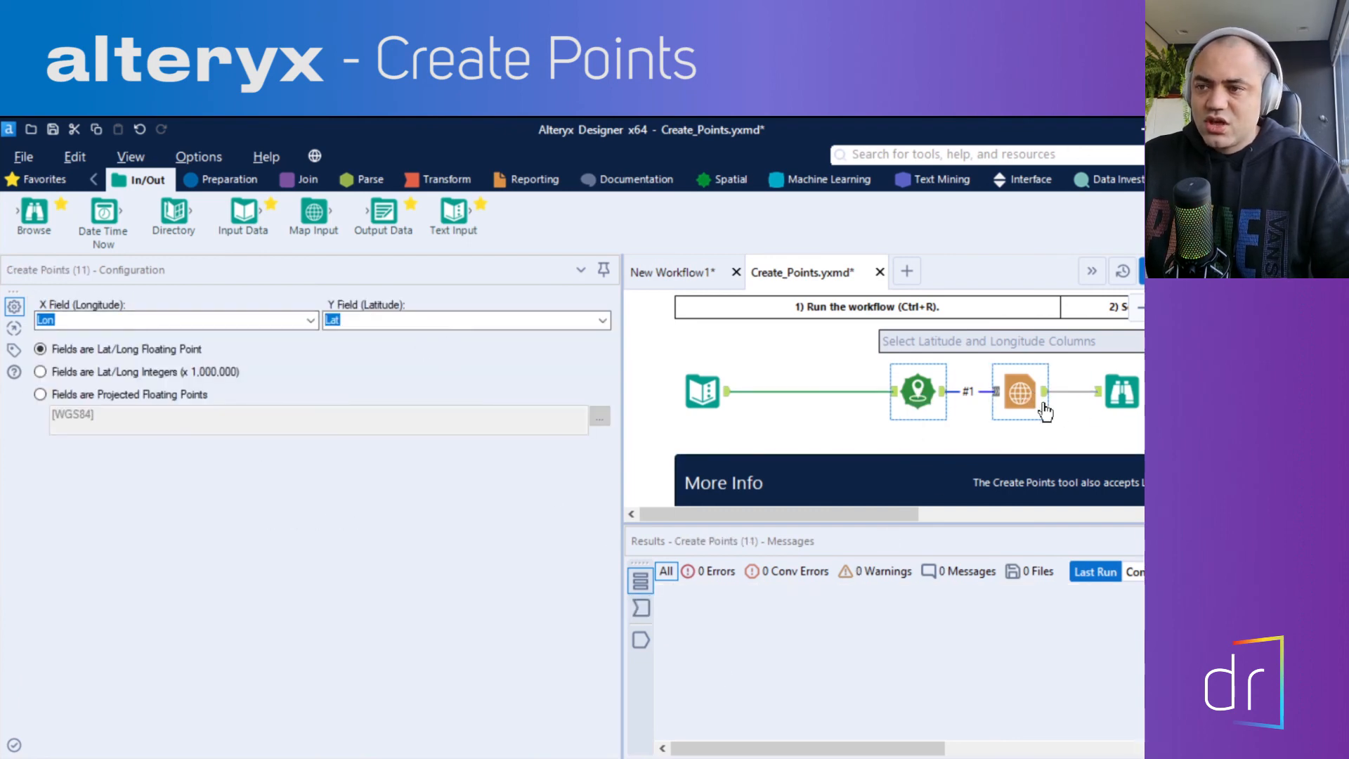
{"action": "left_click", "coordinate": [1027, 397]}
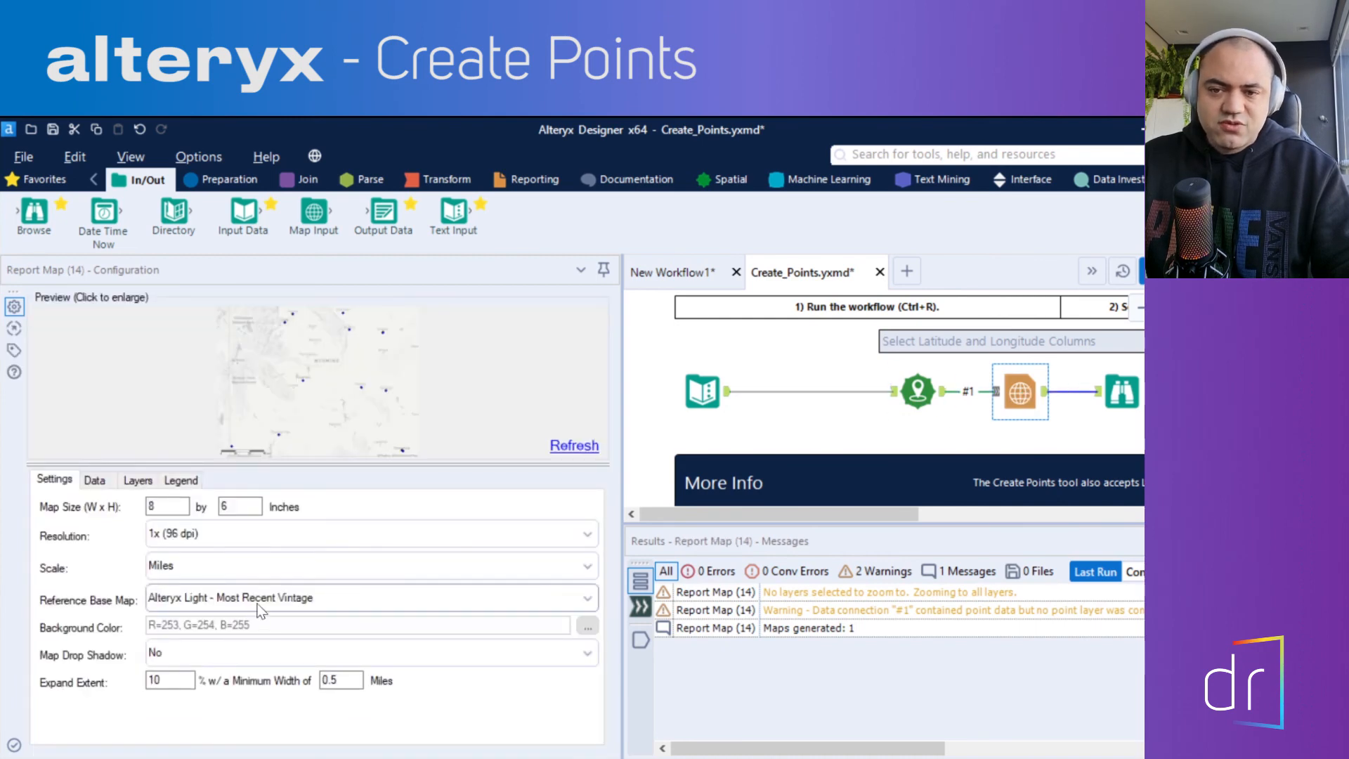
{"action": "left_click", "coordinate": [1117, 398]}
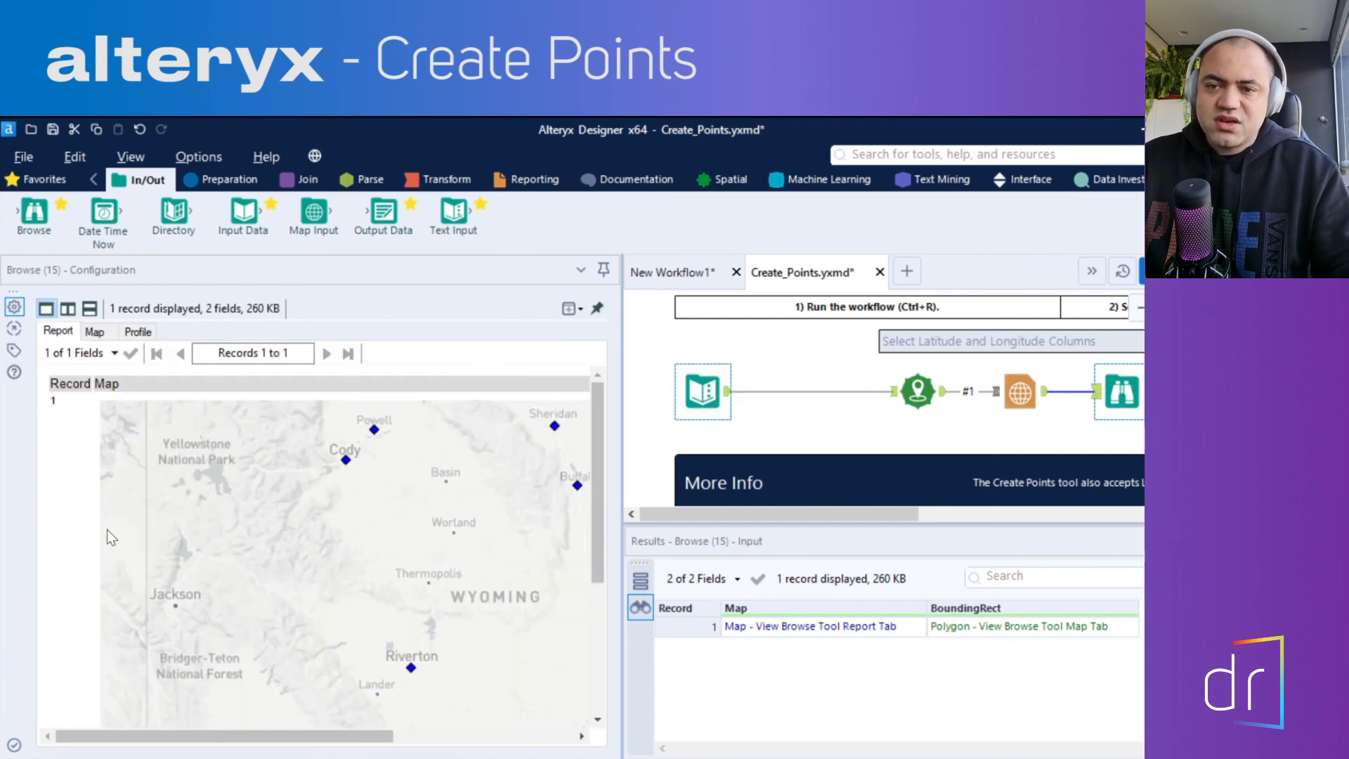
{"action": "left_click_drag", "start_coordinate": [298, 734], "coordinate": [477, 739]}
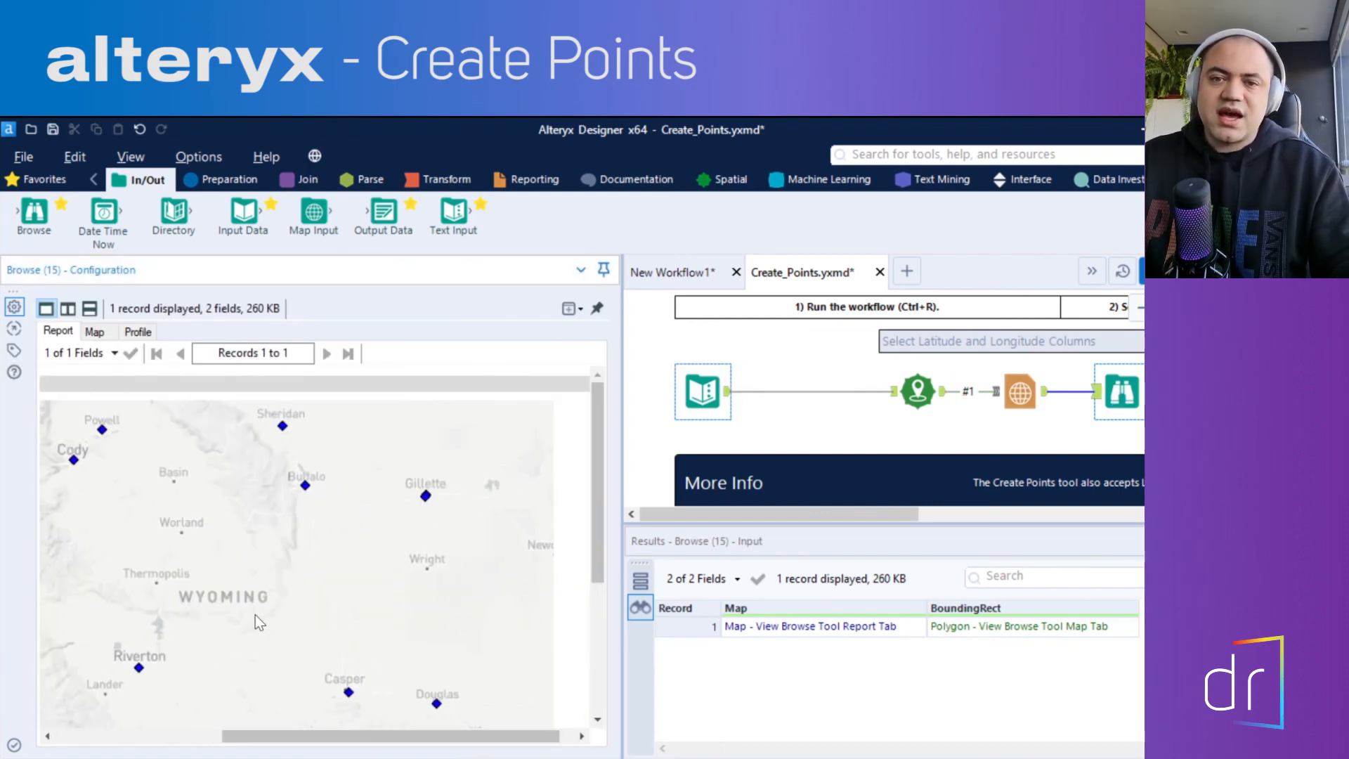